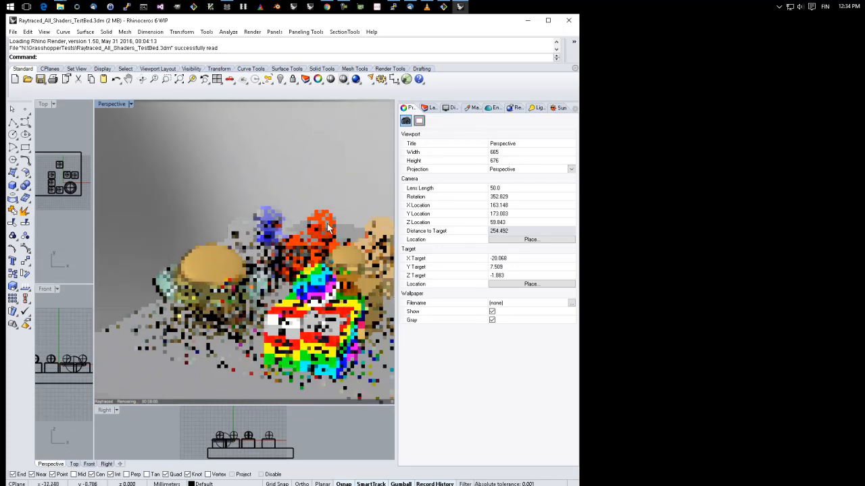
Step: Open the material list and look through the materials used in the test scene
click(481, 108)
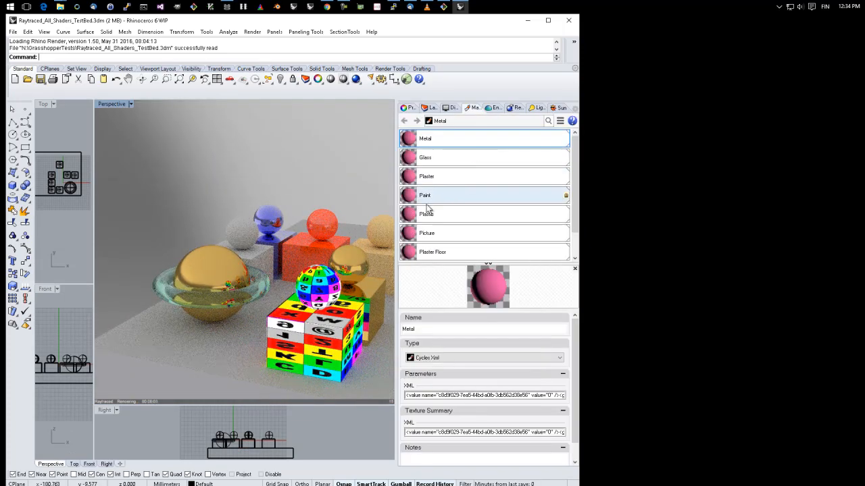
scroll(574, 190, down, 2)
scroll(573, 190, up, 2)
Step: Check which render plug-in is set as the current renderer, leaving the choice unchanged
click(206, 32)
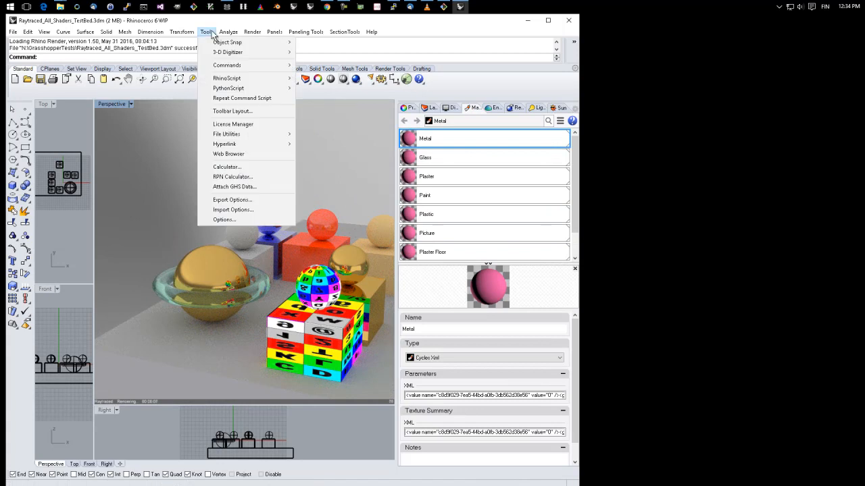
mouse_move(252, 31)
mouse_move(322, 274)
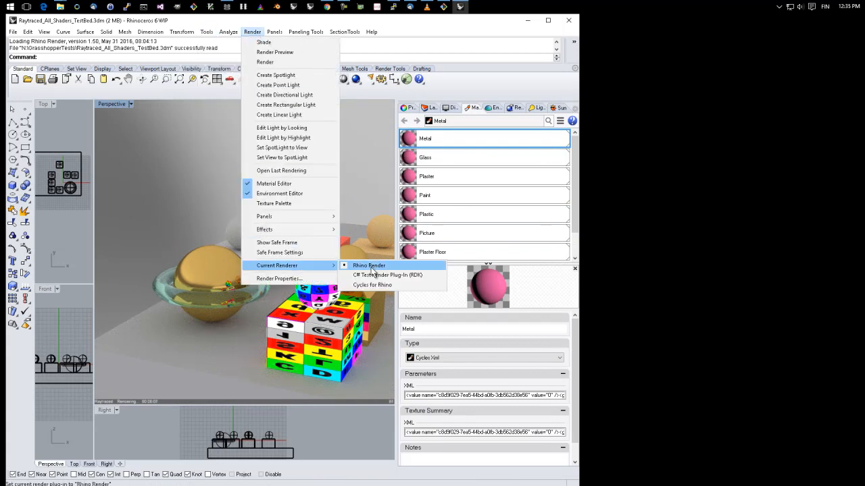
click(442, 39)
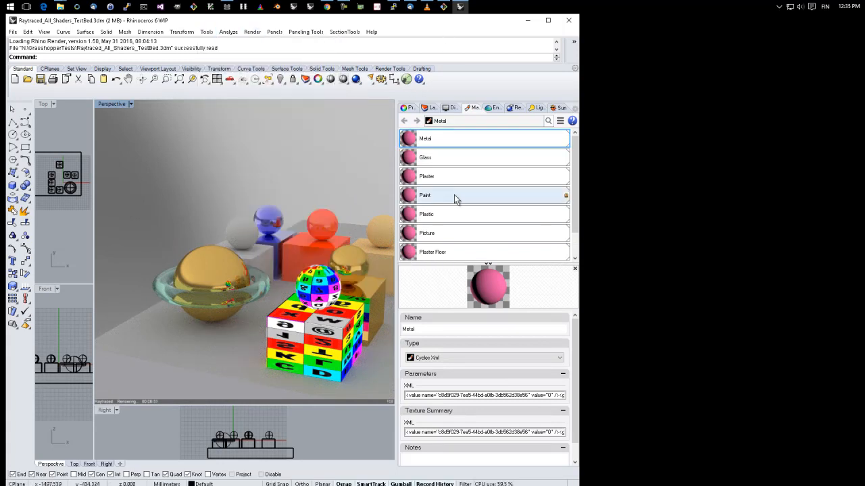
drag(573, 213, 575, 177)
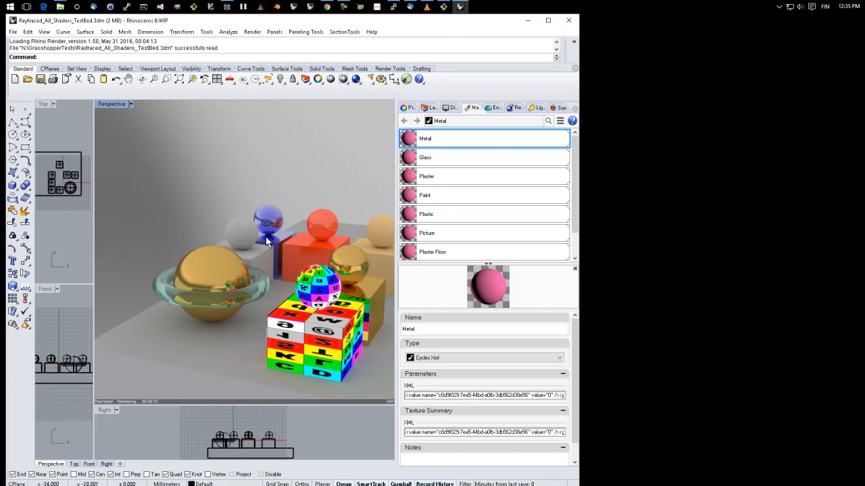
Step: Start Grasshopper and open the recent AllShaderTests definition beside the raytraced perspective view
scroll(264, 258, up, 2)
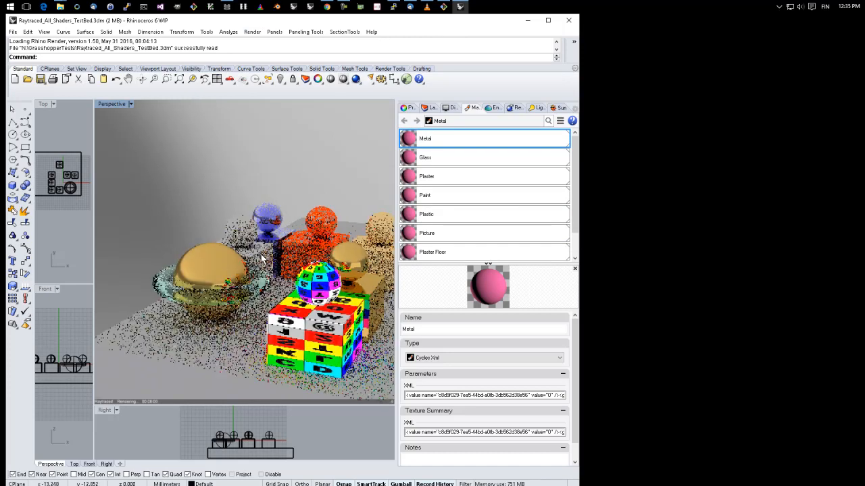
right_drag(262, 259, 234, 255)
click(406, 79)
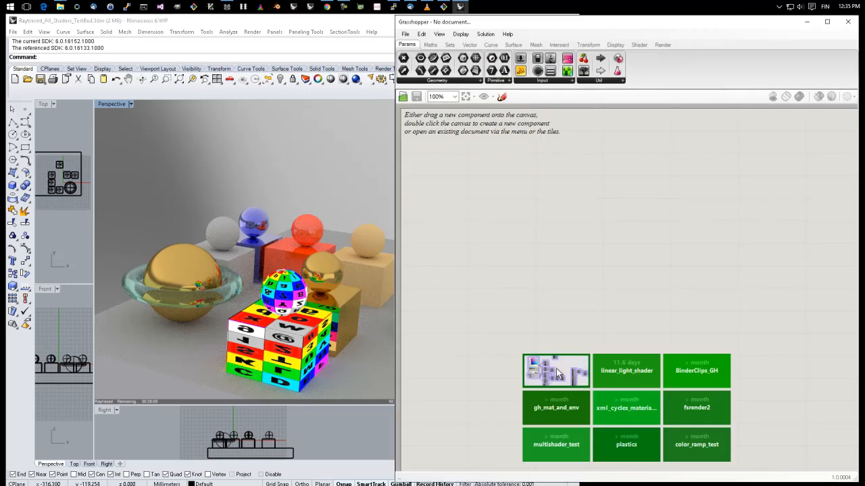
click(556, 372)
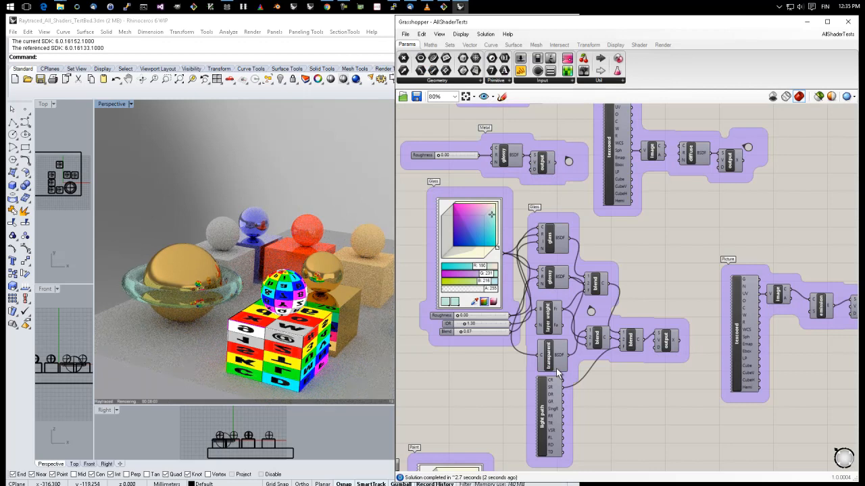
scroll(656, 279, down, 3)
right_drag(663, 273, 617, 297)
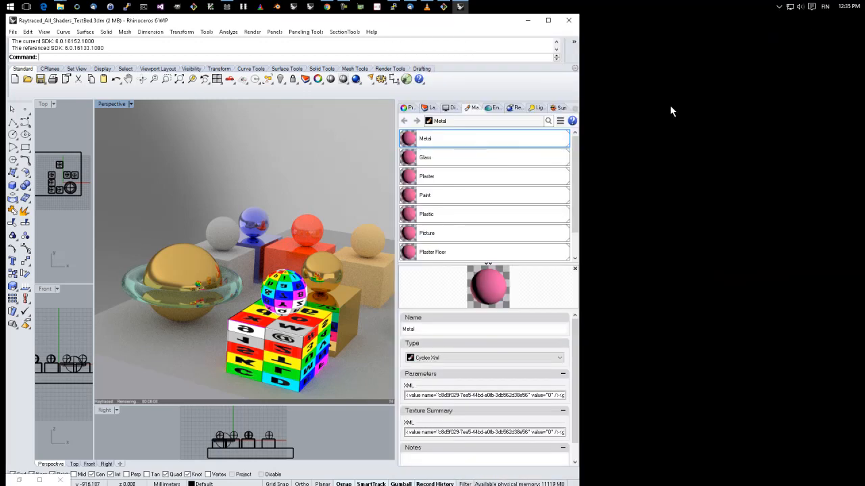
Step: Compare the scene's material list with the shader groups in the AllShaderTests definition, including the Glass group
click(806, 22)
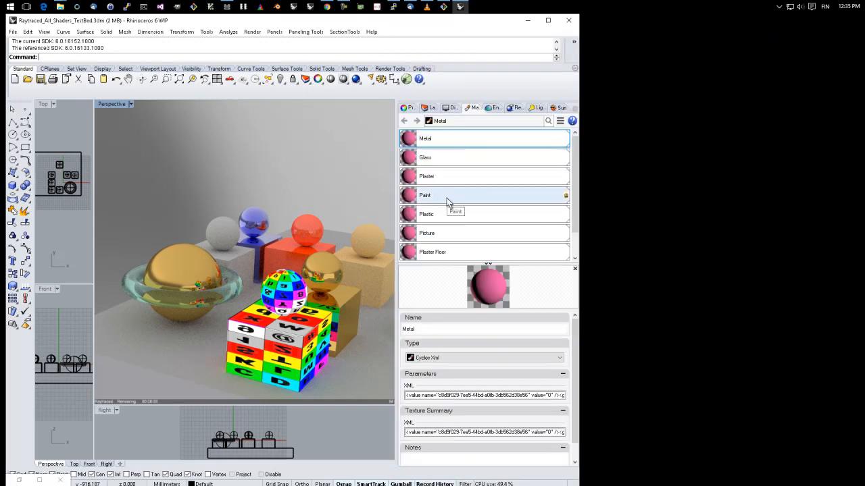
scroll(449, 236, down, 1)
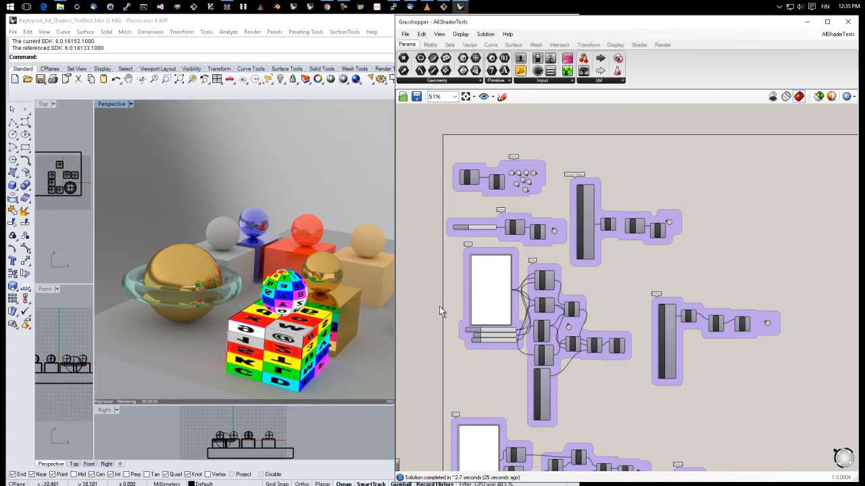
scroll(438, 310, up, 4)
right_drag(505, 367, 389, 318)
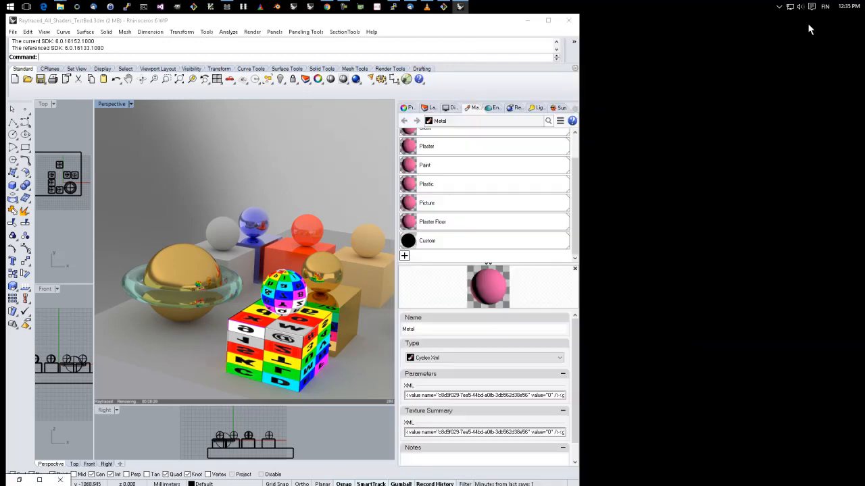
Step: Hide the Grasshopper window and set the sun's altitude to 31° in the sun settings
click(805, 21)
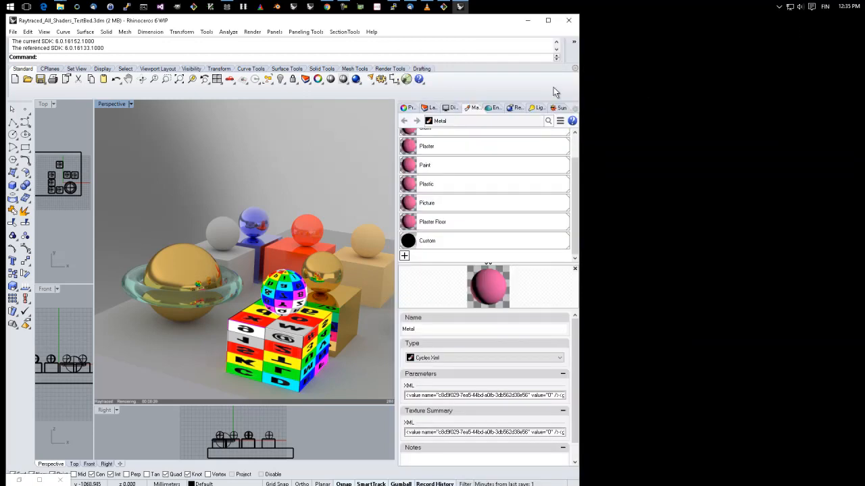
click(537, 109)
click(560, 107)
drag(501, 240, 511, 223)
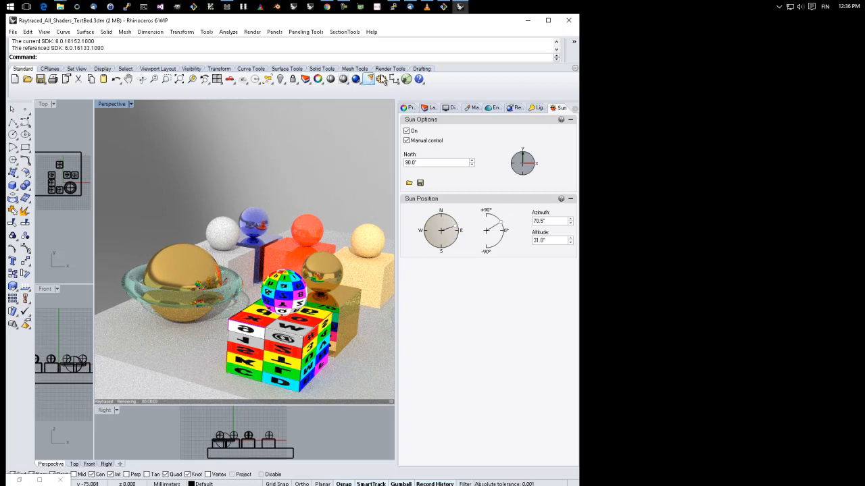
Step: Bring back the Grasshopper definition and examine the glass ring around the gold sphere up close in the raytraced view
click(18, 480)
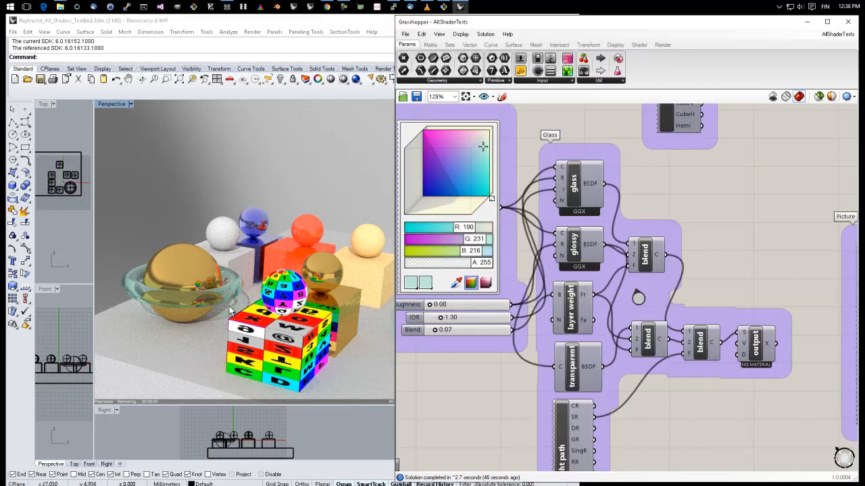
scroll(230, 301, up, 5)
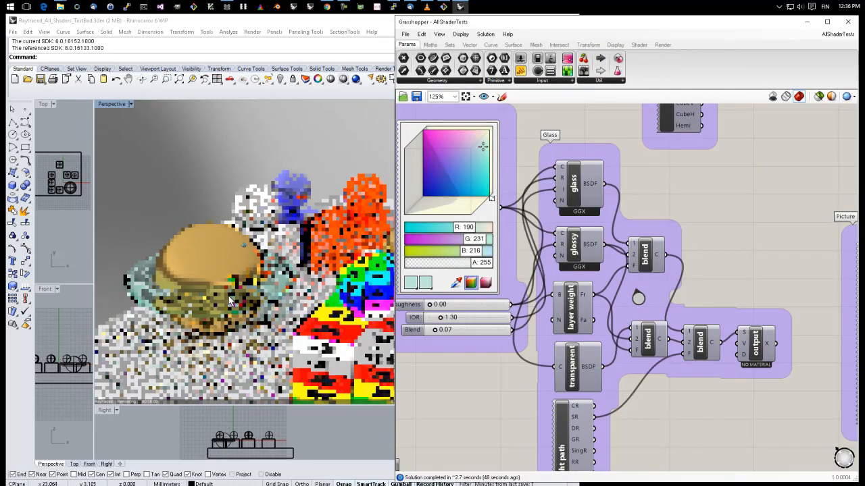
scroll(230, 301, up, 3)
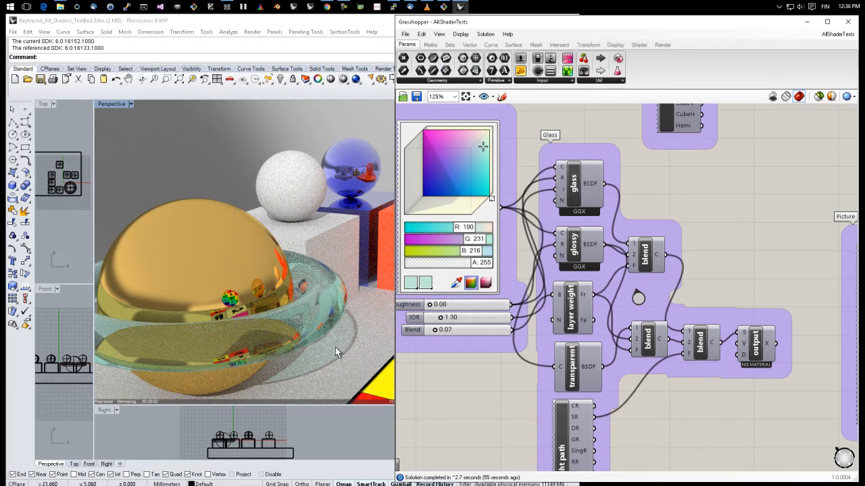
right_drag(335, 348, 309, 343)
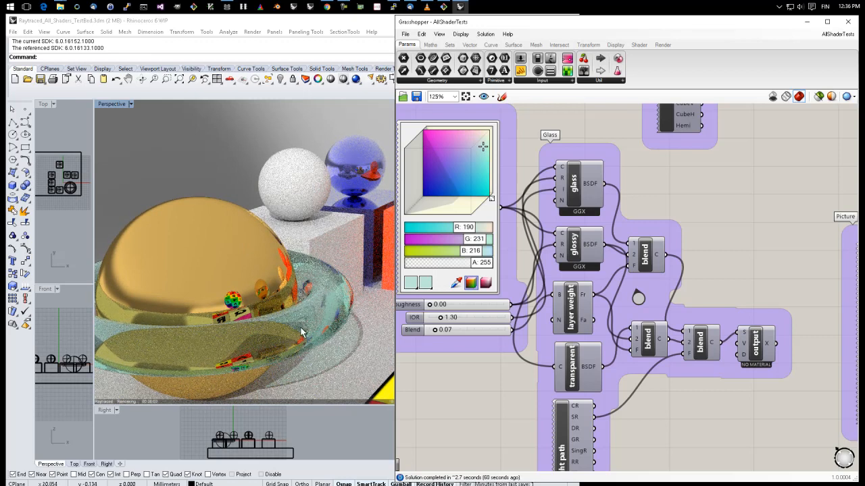
Step: Nudge the Glass group's first two blend components slightly left and its glossy component slightly down
click(642, 256)
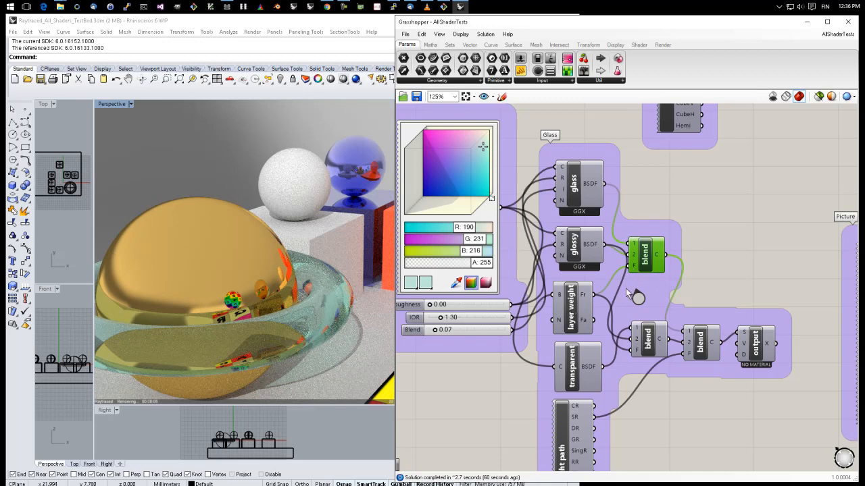
drag(650, 254, 646, 258)
mouse_move(648, 342)
mouse_down()
mouse_move(641, 333)
mouse_move(645, 341)
mouse_up()
click(582, 367)
click(639, 342)
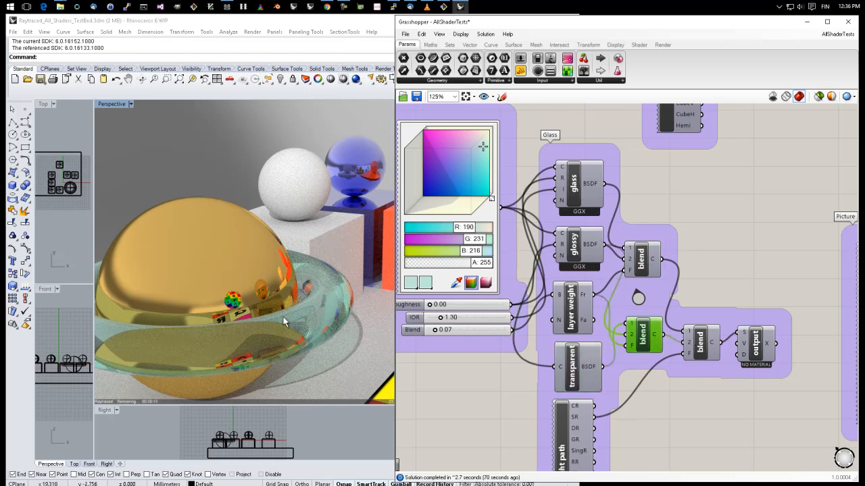
right_drag(283, 317, 269, 313)
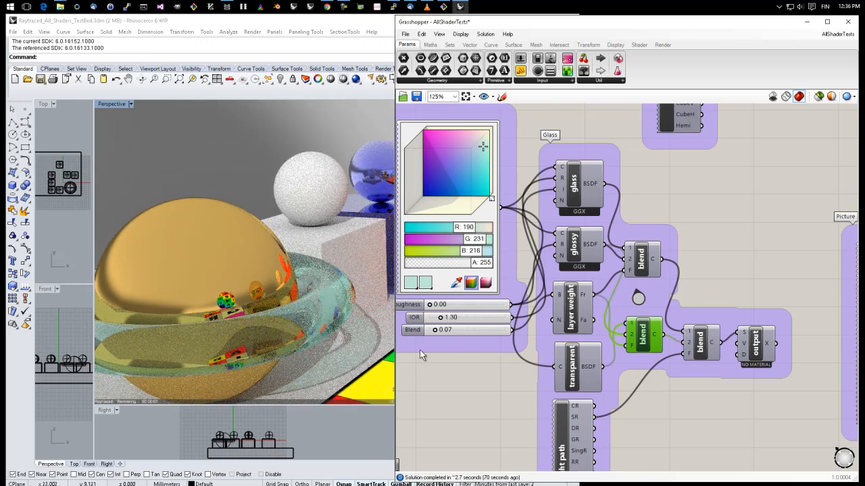
mouse_move(580, 245)
mouse_down()
mouse_move(575, 257)
mouse_move(578, 249)
mouse_up()
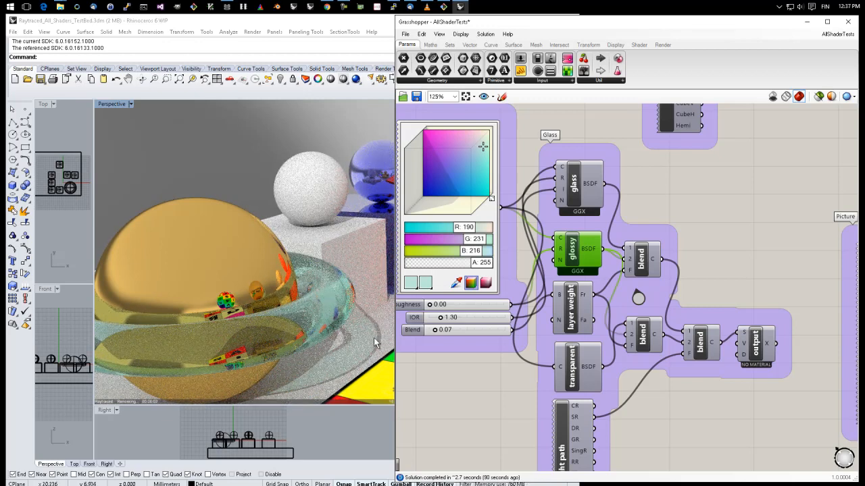
Step: View the glass ring's shadow from the other side and assign the Glass material to the Glass group's output component
scroll(364, 320, up, 2)
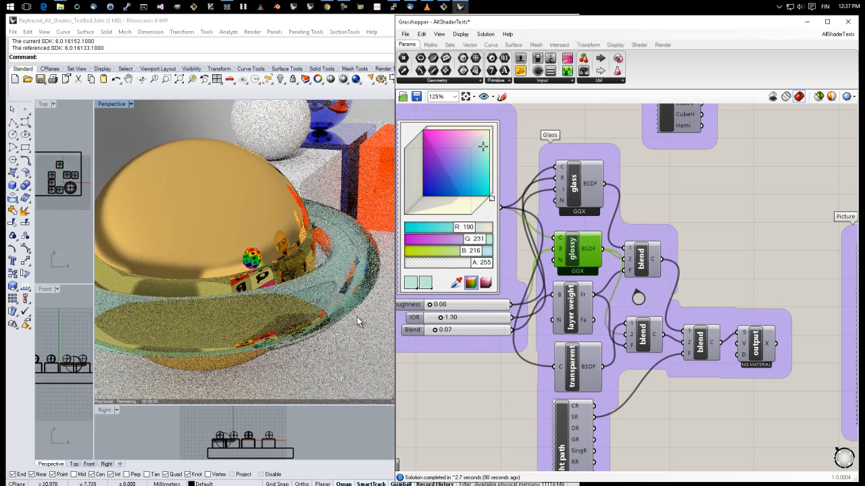
scroll(358, 322, up, 2)
scroll(356, 317, down, 4)
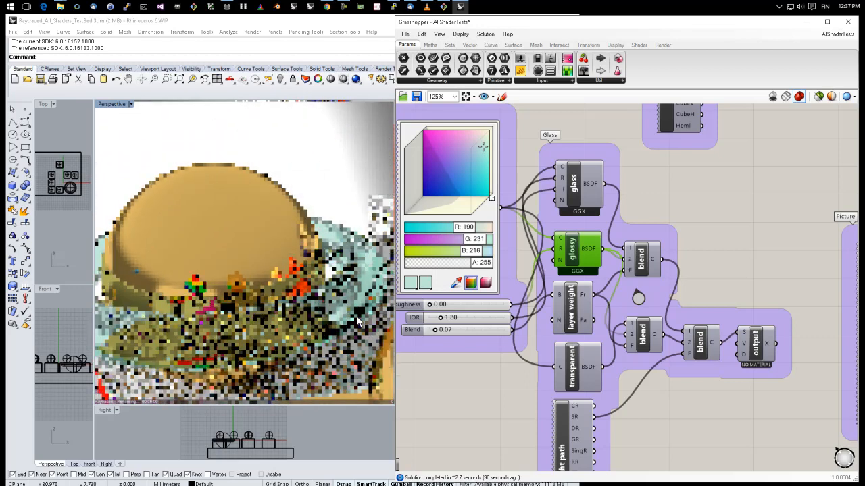
right_drag(357, 317, 303, 362)
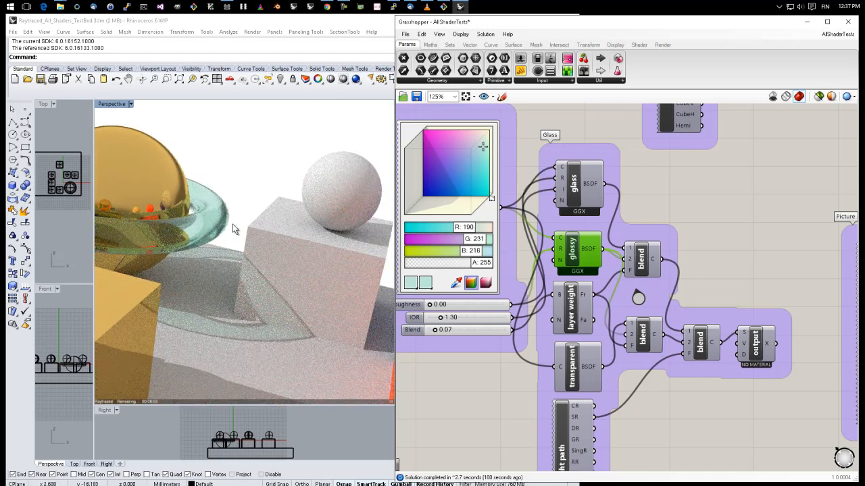
right_click(761, 343)
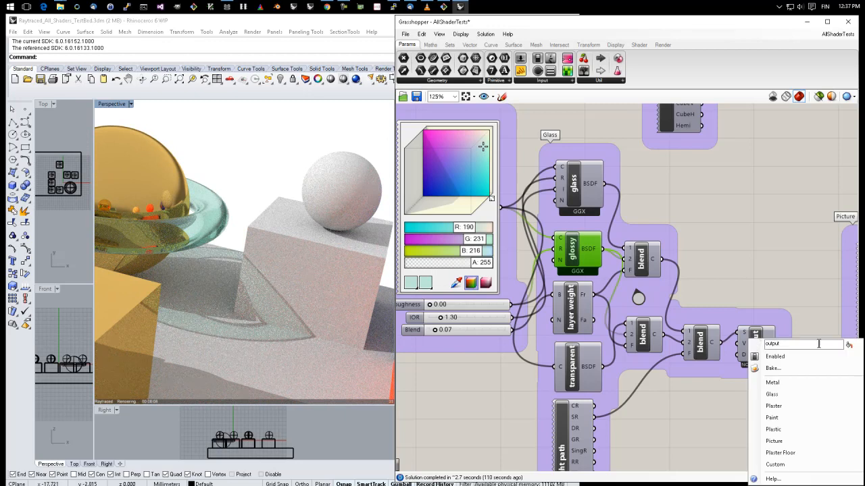
click(791, 394)
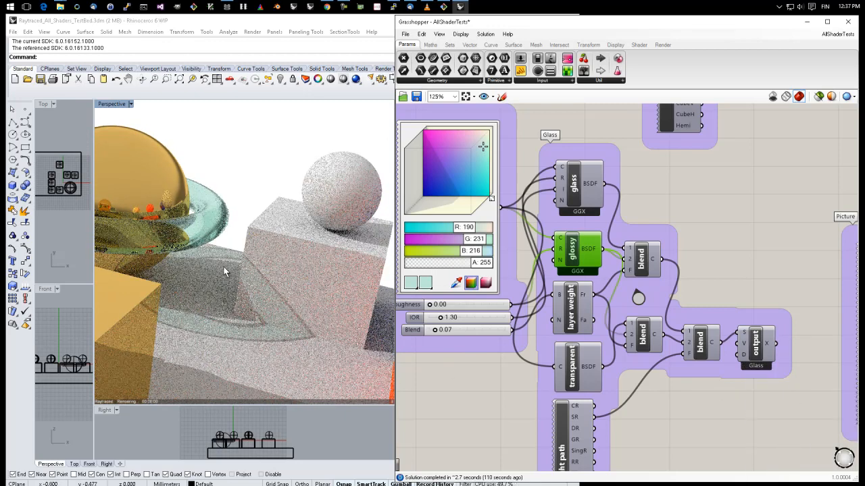
Step: Examine the shadows cast by the glass ring and by the glass cube and sphere in the raytraced view
right_drag(223, 265, 259, 308)
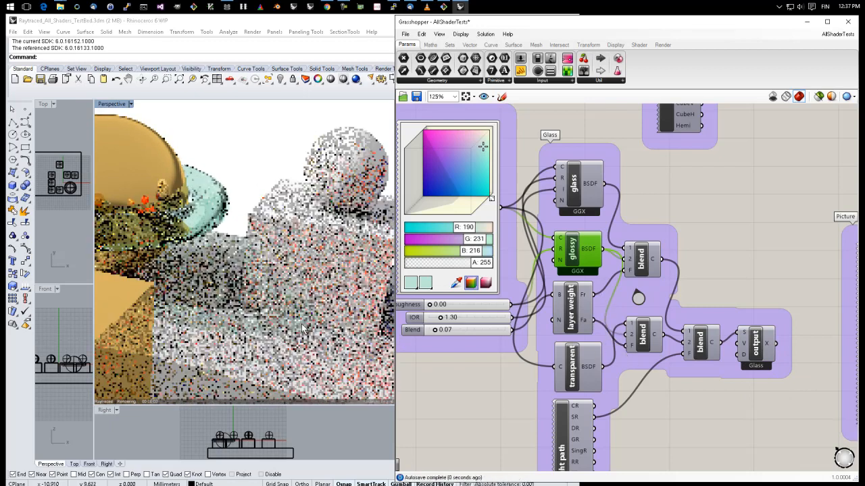
right_drag(306, 341, 289, 335)
scroll(289, 335, up, 5)
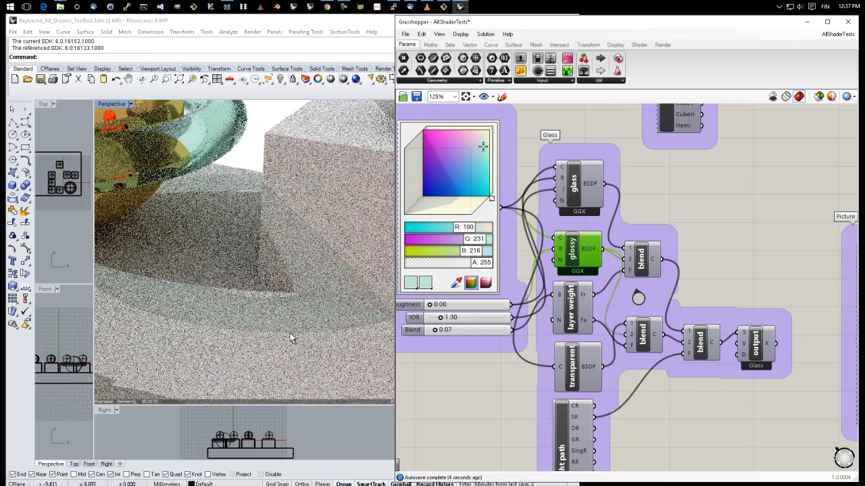
right_drag(291, 332, 290, 332)
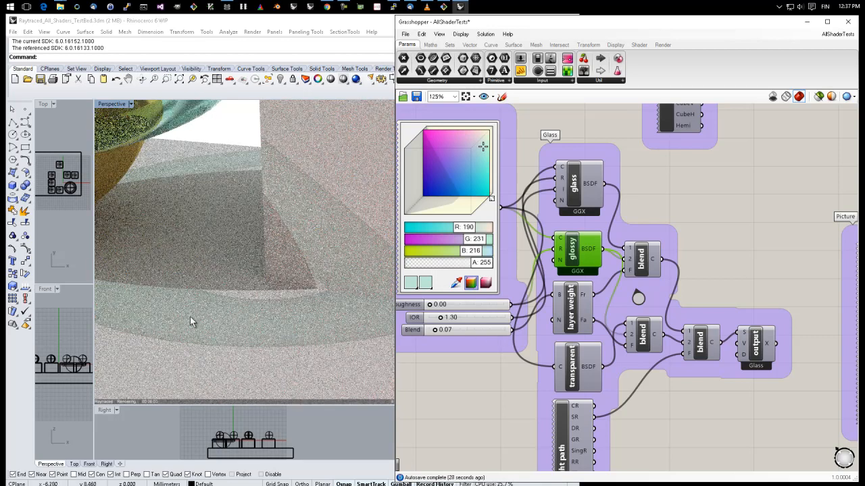
scroll(285, 327, down, 5)
right_drag(285, 327, 315, 353)
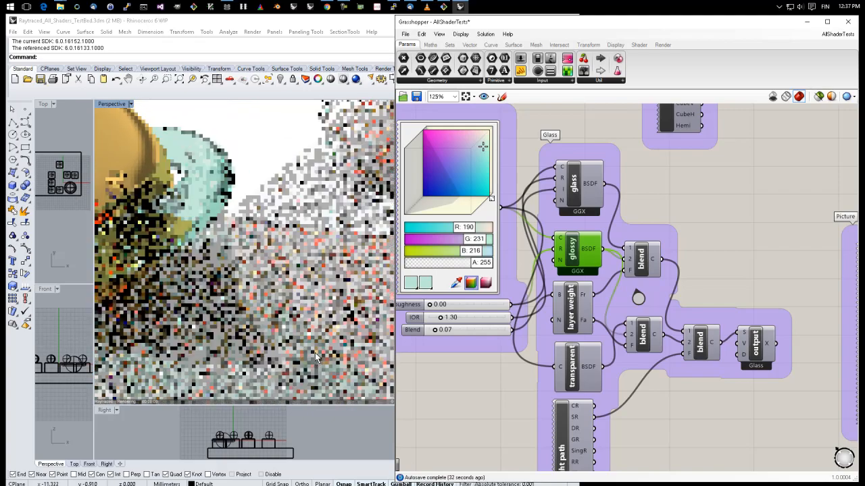
scroll(314, 352, down, 5)
scroll(315, 352, down, 5)
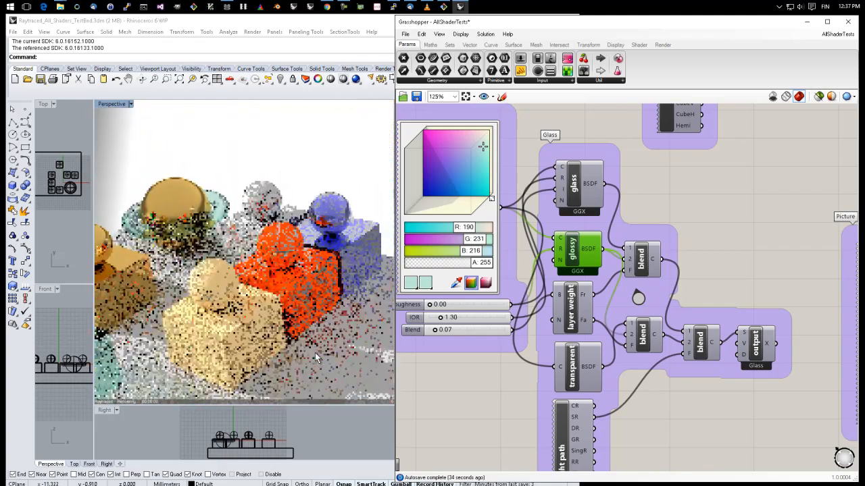
scroll(292, 346, up, 8)
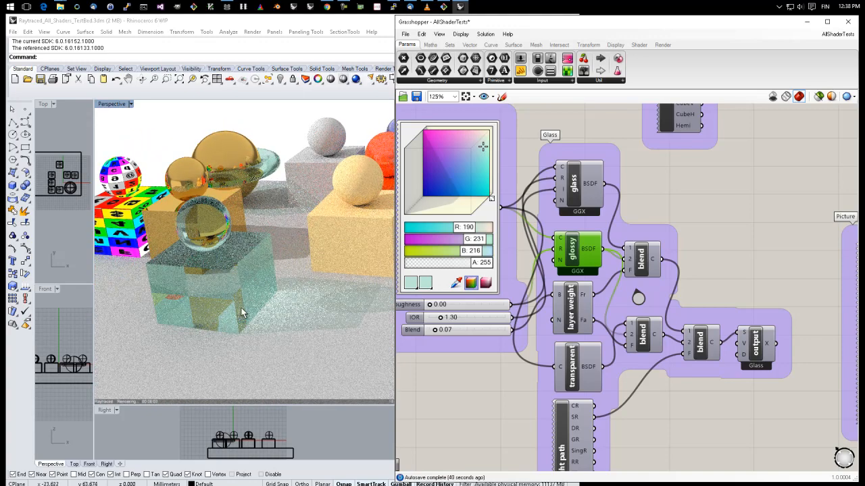
right_drag(242, 297, 231, 274)
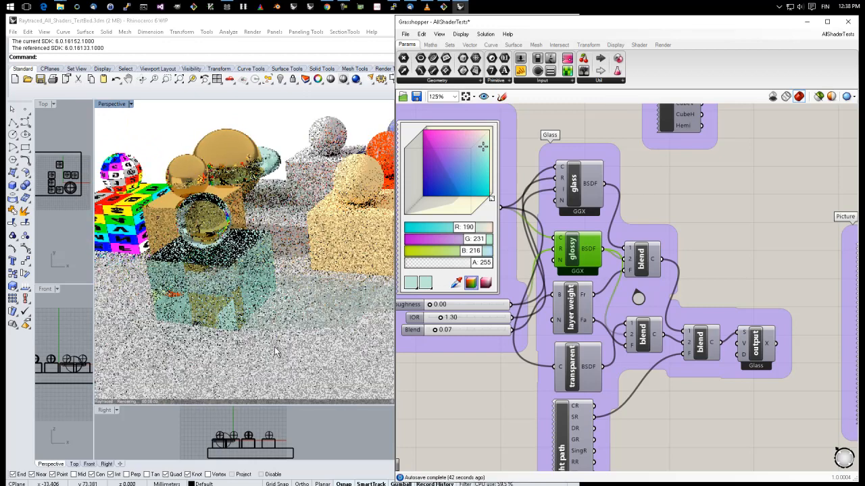
scroll(286, 306, up, 5)
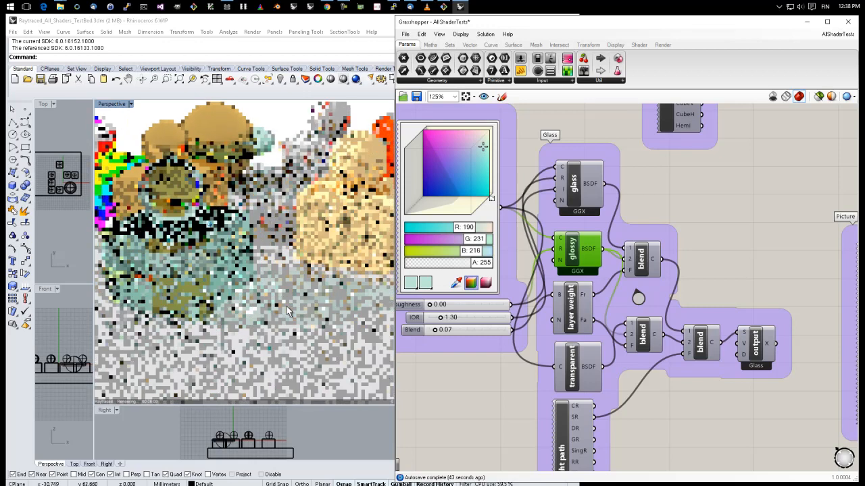
Step: Connect the layer weight's Fr output to the lower blend's F input and examine the glass shadows up close
scroll(294, 313, up, 3)
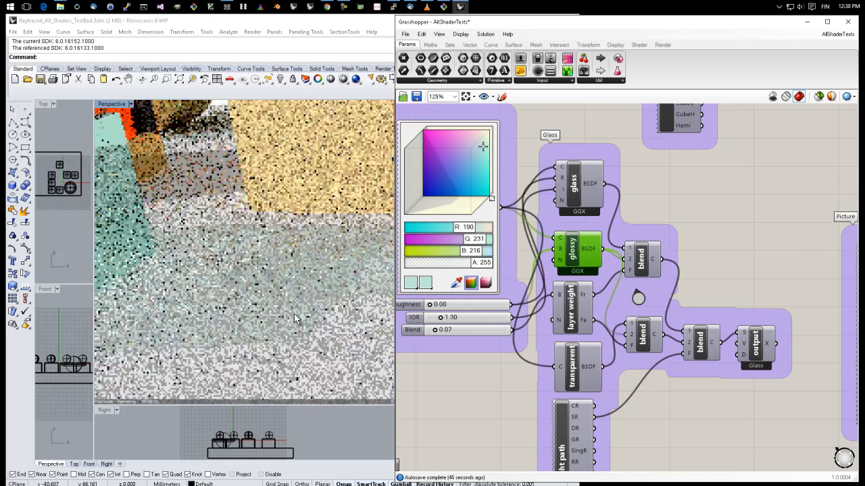
scroll(297, 314, up, 2)
scroll(297, 314, up, 2)
scroll(297, 314, up, 2)
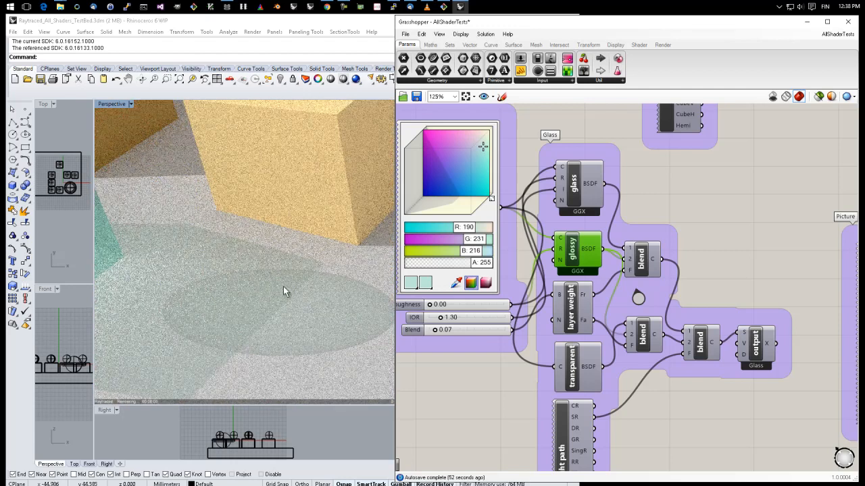
drag(599, 303, 626, 348)
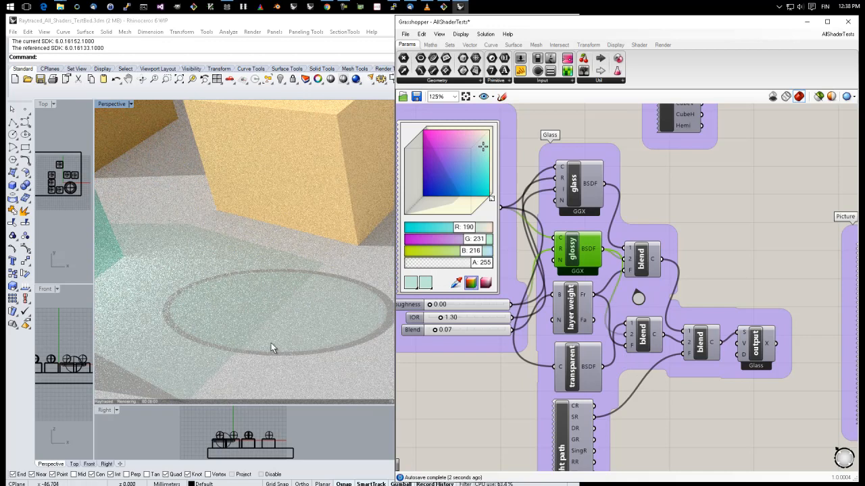
scroll(166, 390, down, 3)
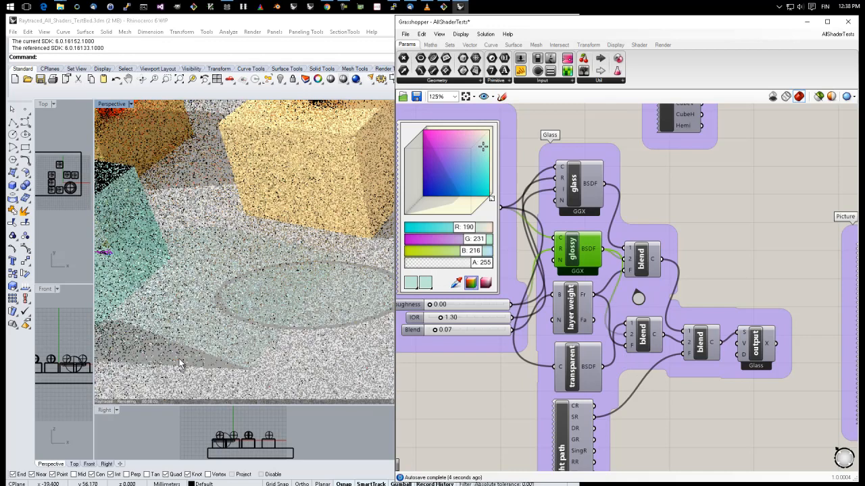
right_drag(174, 352, 379, 343)
right_drag(196, 254, 182, 329)
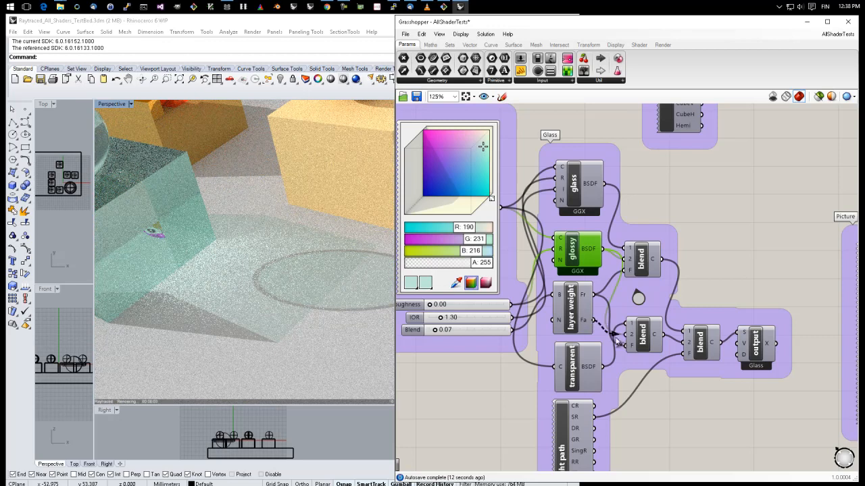
Step: Reconnect the layer weight's Fa output to the lower blend's F input and view the shadow beside the glass cube
drag(625, 346, 627, 346)
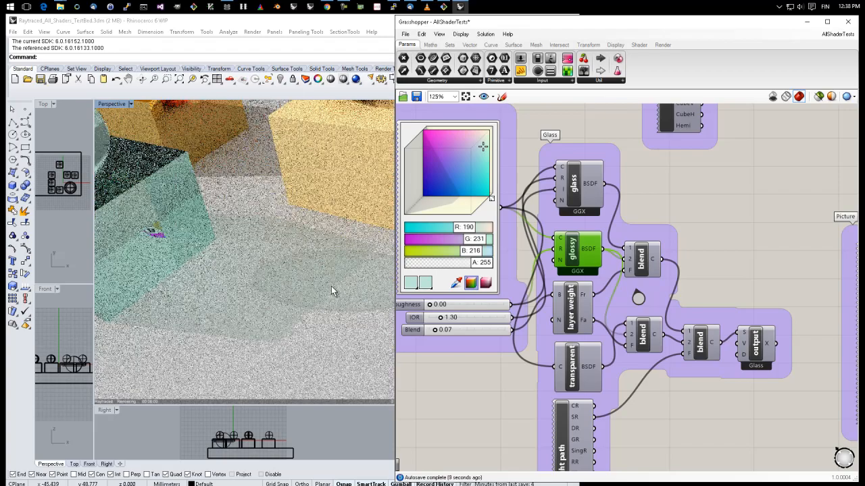
scroll(331, 286, down, 4)
scroll(331, 286, up, 4)
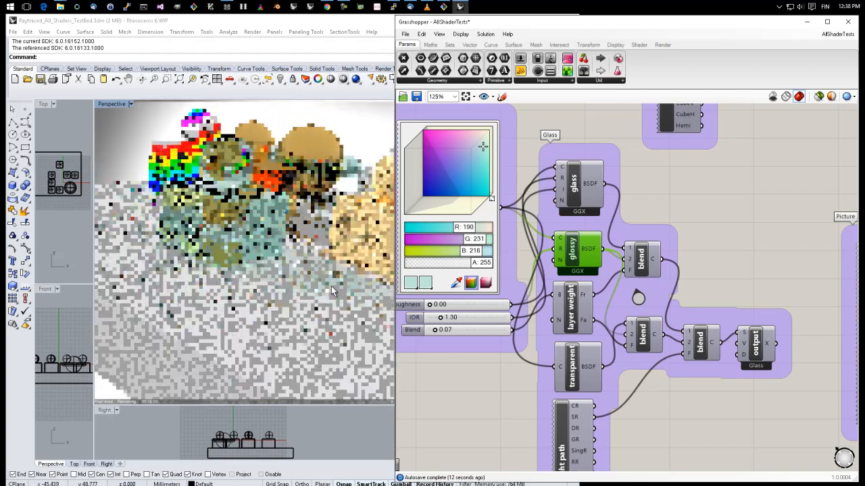
right_drag(331, 286, 351, 280)
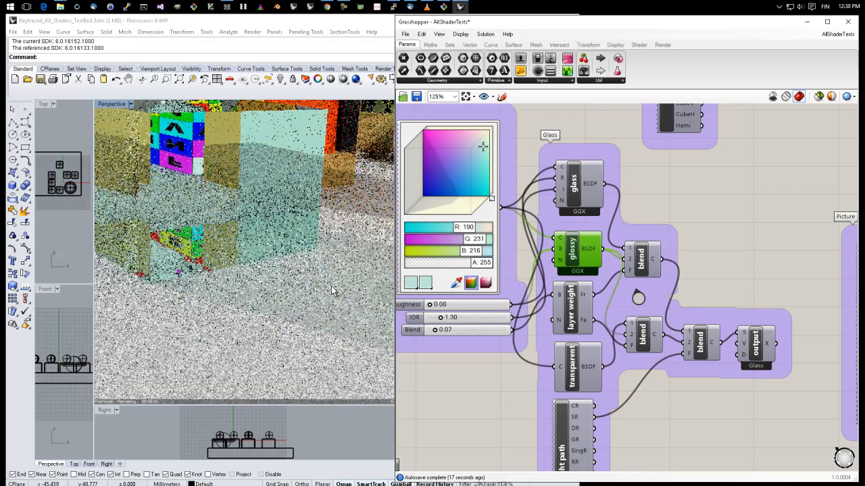
Step: Try magenta (199, 41, 216), blue (66, 189, 216), green (66, 189, 82) and yellow-green (178, 246, 82) as the glass colour
click(433, 144)
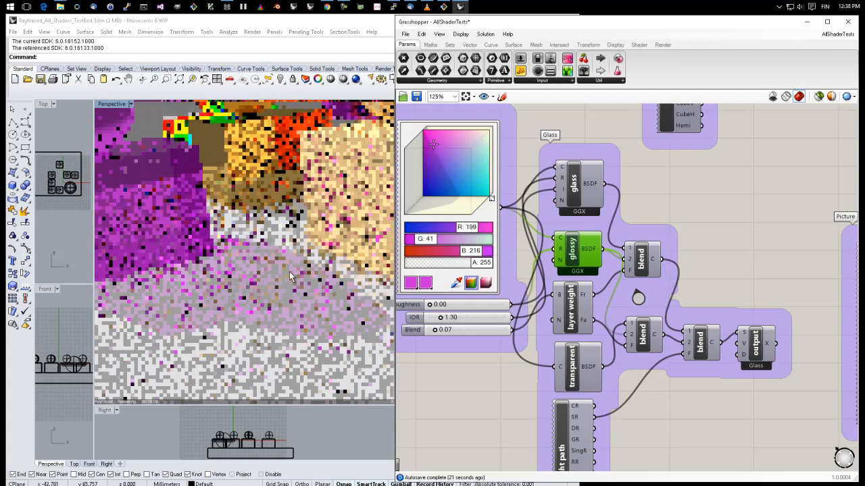
click(430, 177)
click(468, 179)
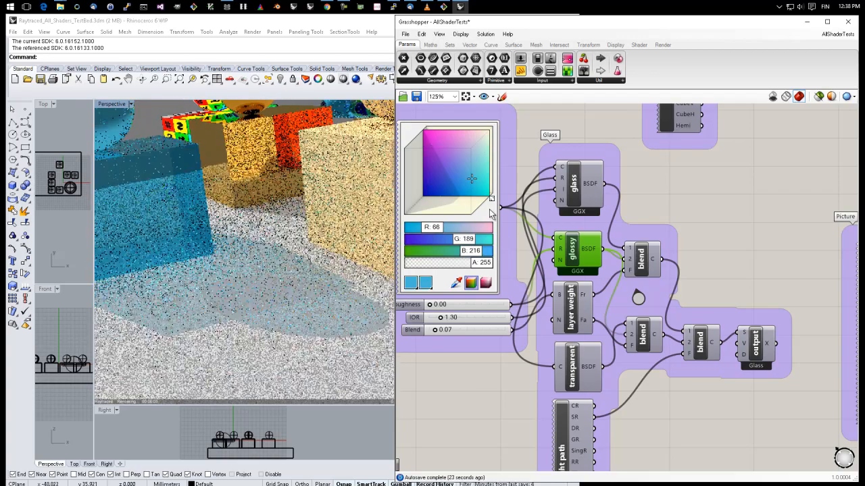
drag(491, 198, 481, 210)
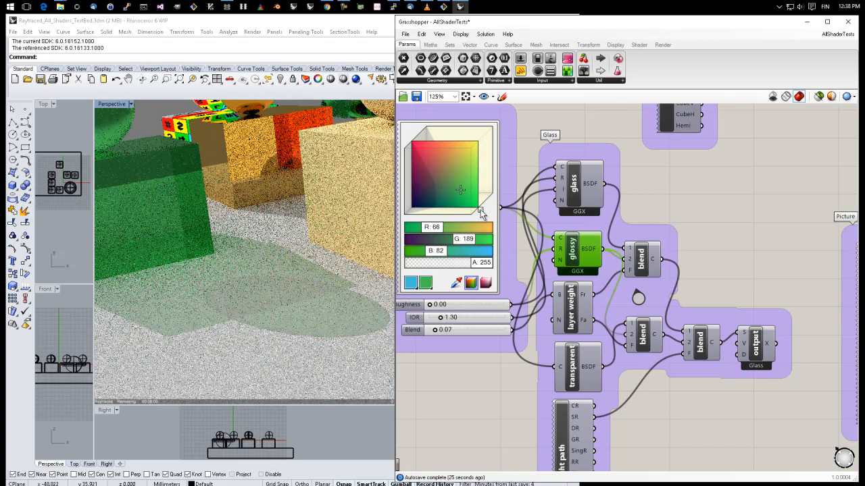
click(477, 168)
click(475, 161)
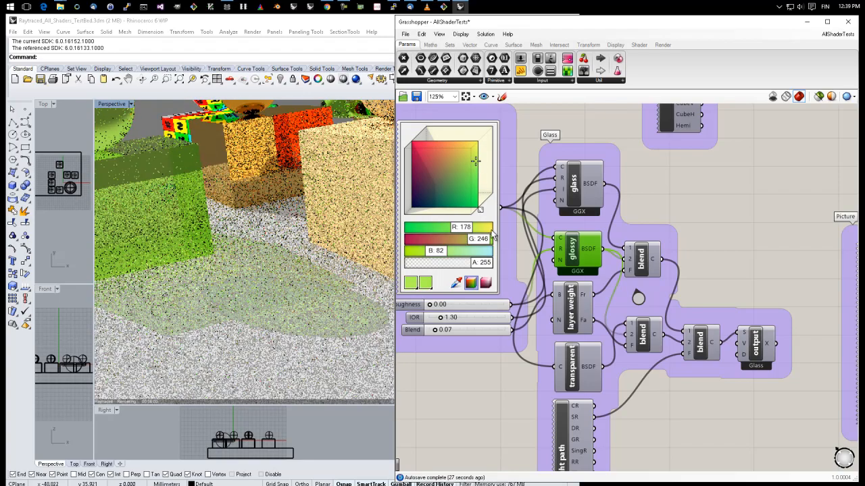
Step: Set the glass colour to a pale green with R 219, G 236 and B 226
click(487, 207)
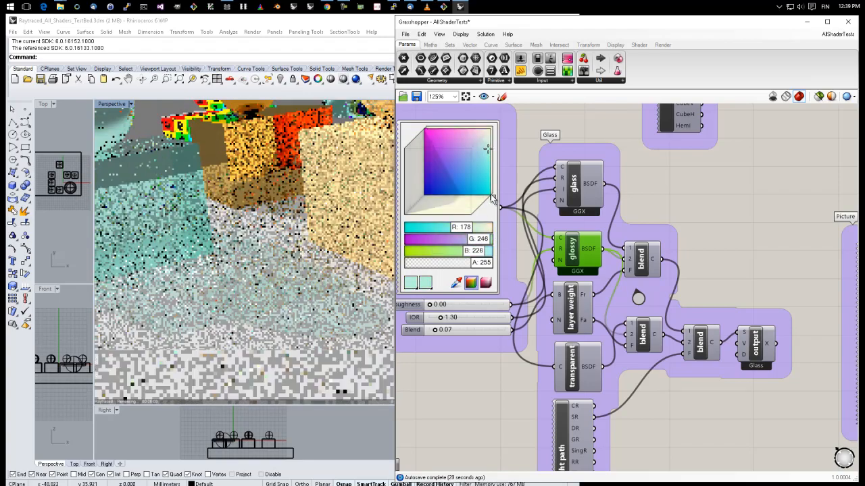
click(488, 147)
click(486, 144)
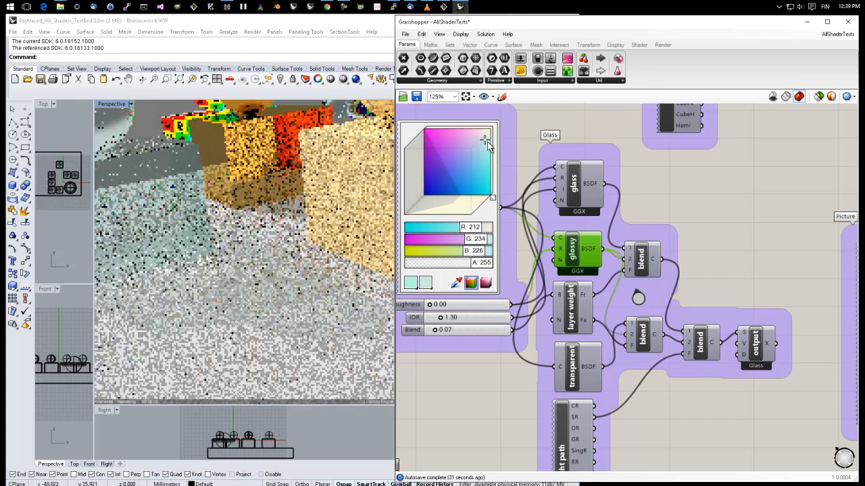
click(484, 138)
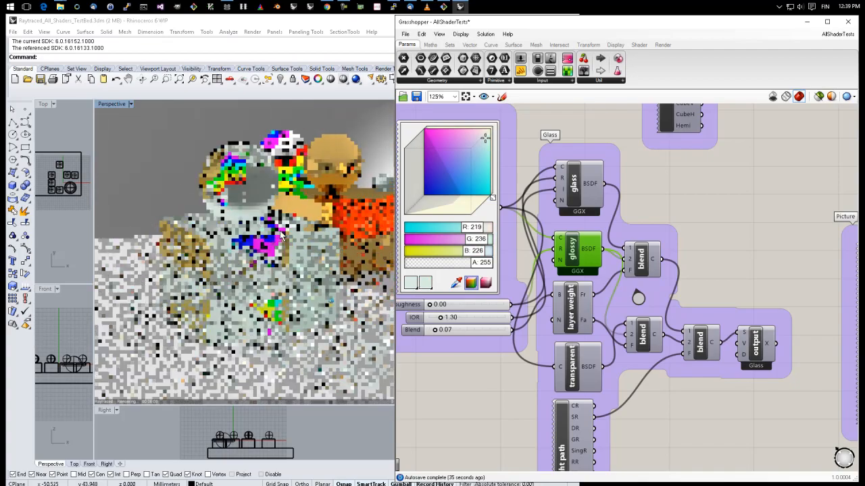
Step: Set the glass IOR to 1.42 and examine the refraction in the glass sphere on its cube
scroll(279, 235, up, 5)
scroll(356, 277, up, 4)
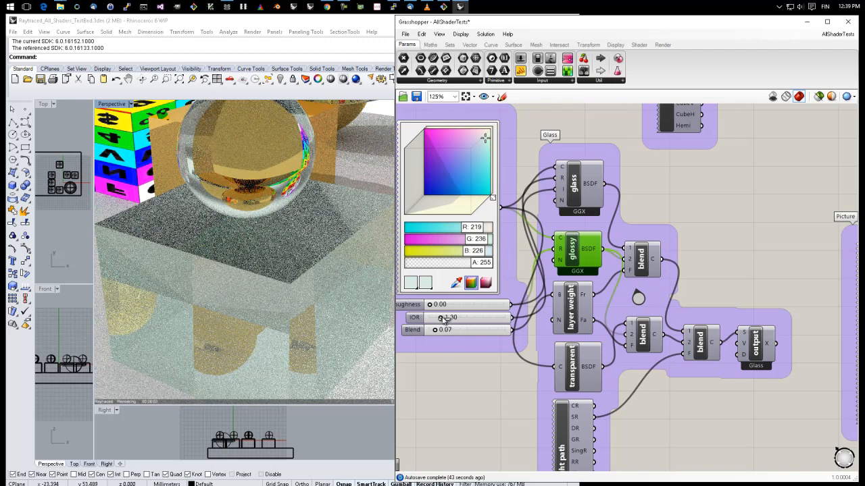
drag(441, 319, 447, 317)
scroll(306, 265, down, 5)
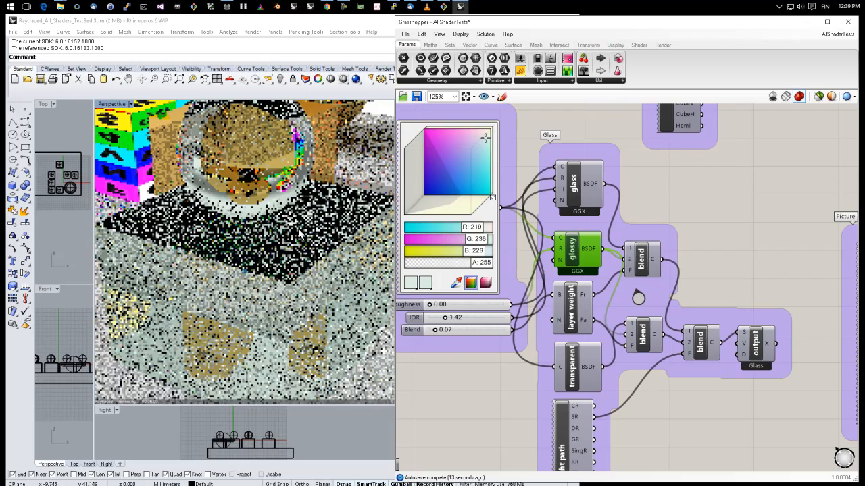
scroll(301, 233, down, 3)
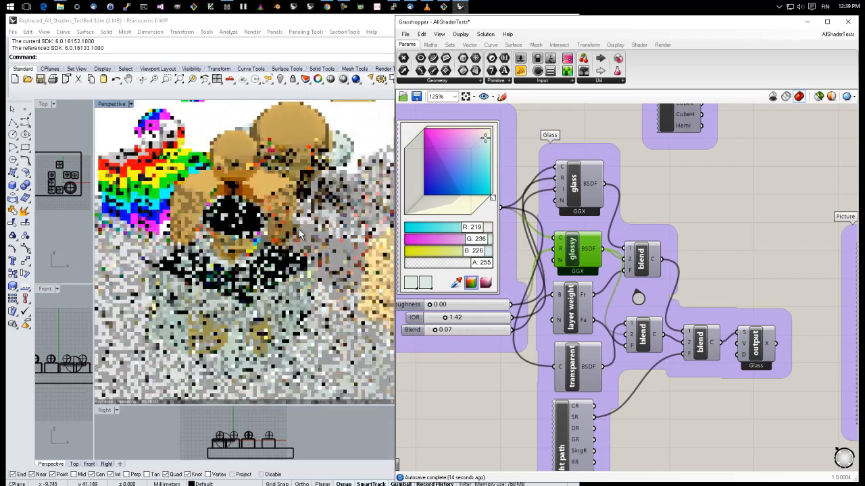
right_drag(298, 229, 333, 202)
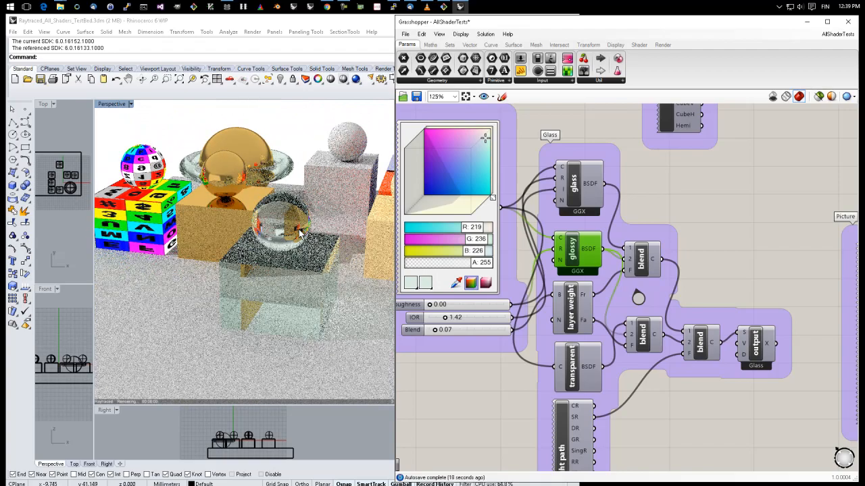
scroll(299, 233, up, 4)
right_drag(299, 234, 280, 287)
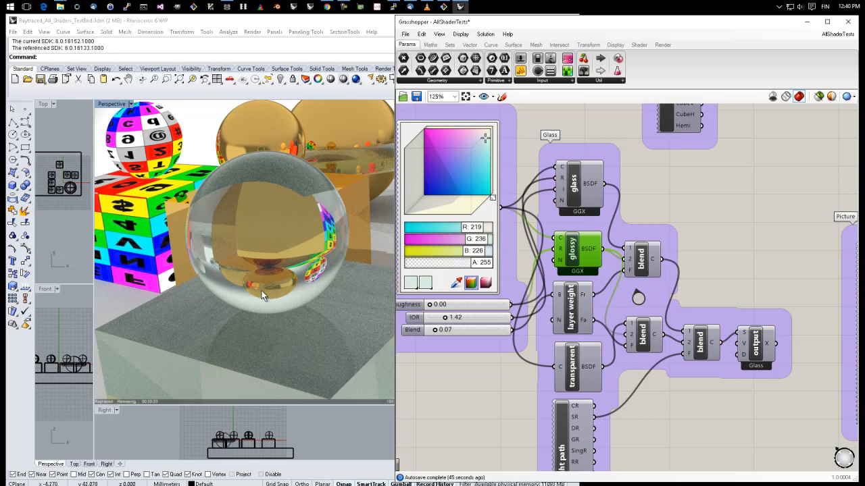
Step: Bring the gold sphere and the Metal group into view and assign the Metal material to that group's output component
right_drag(306, 272, 306, 272)
right_drag(251, 280, 262, 273)
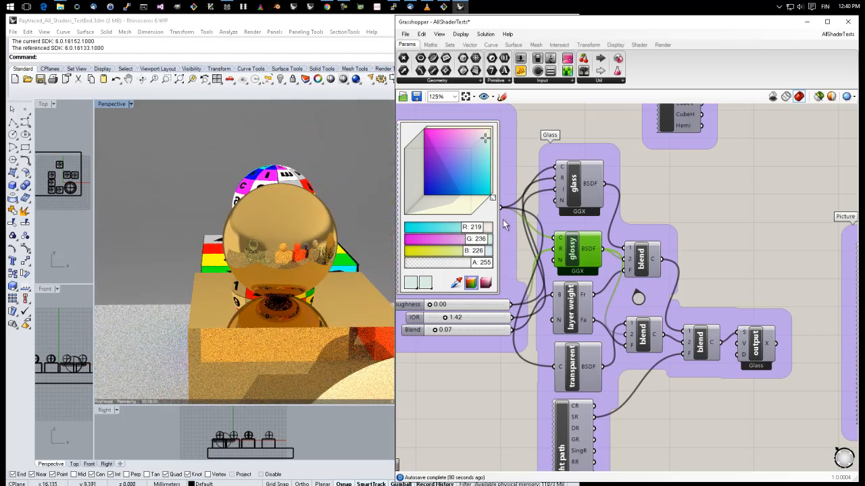
right_drag(640, 160, 707, 308)
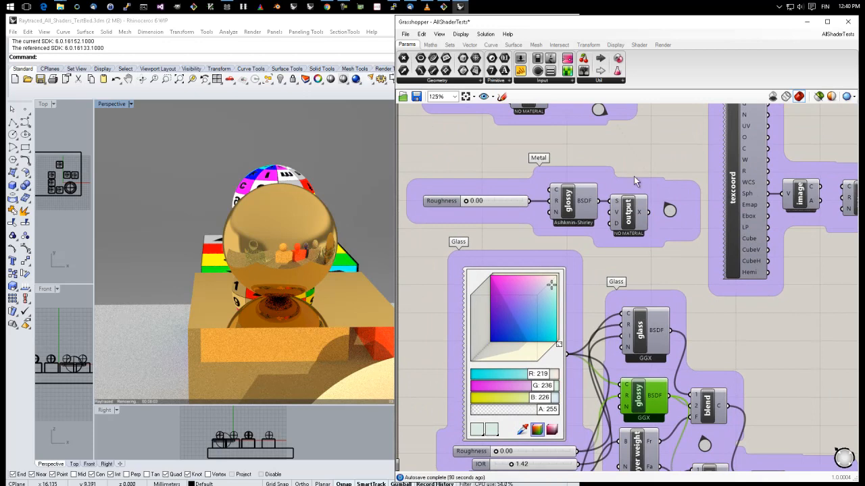
right_click(628, 216)
click(694, 260)
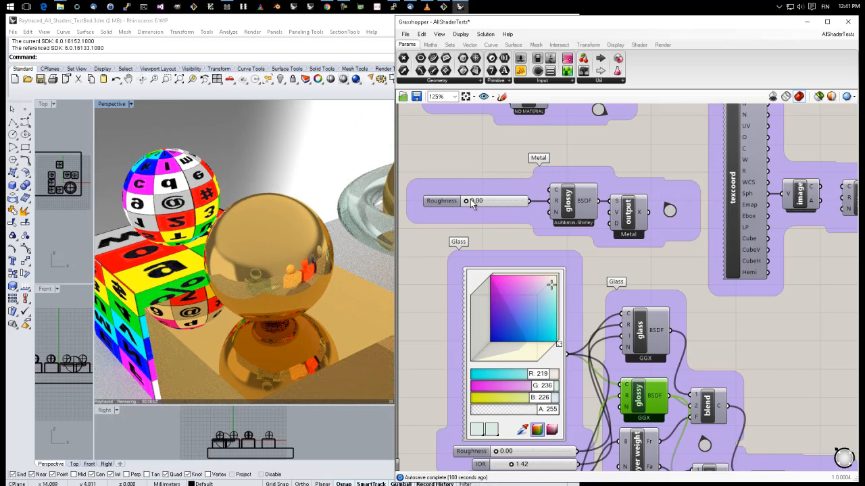
Step: Test the Metal group's roughness at 0.14, 1.00, 0.52, 0.00 and 0.10, and return it to 0.00
drag(466, 202, 475, 208)
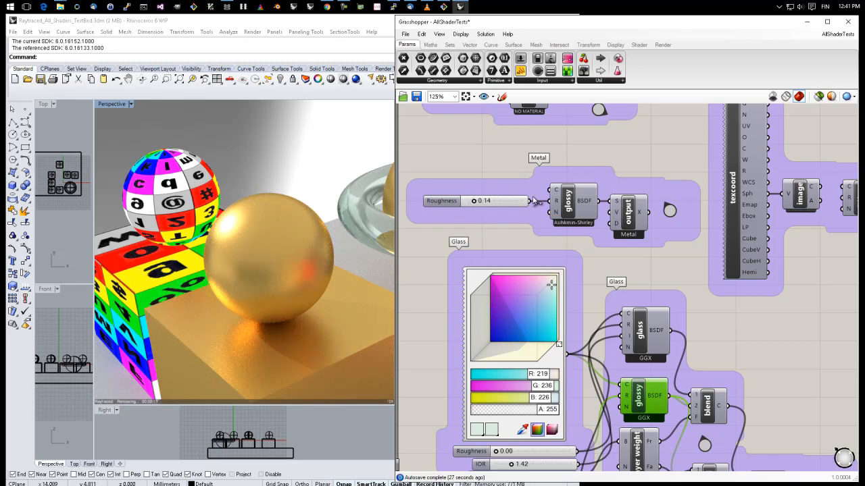
drag(475, 202, 521, 201)
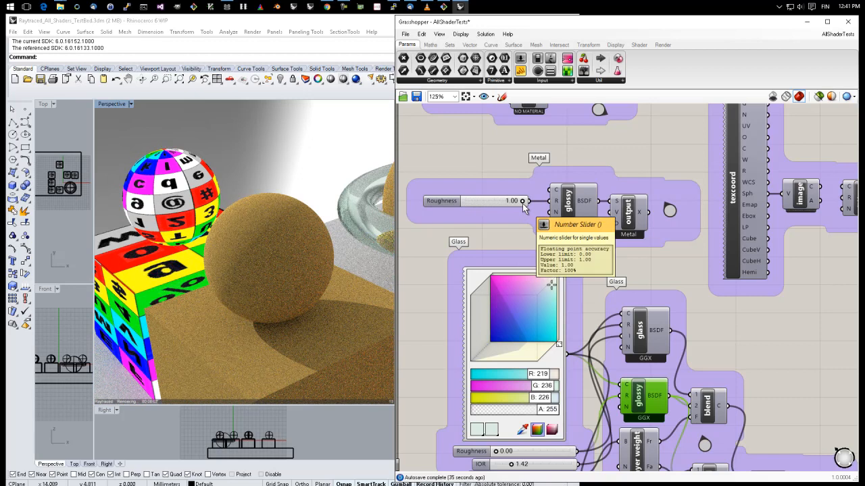
drag(523, 202, 496, 202)
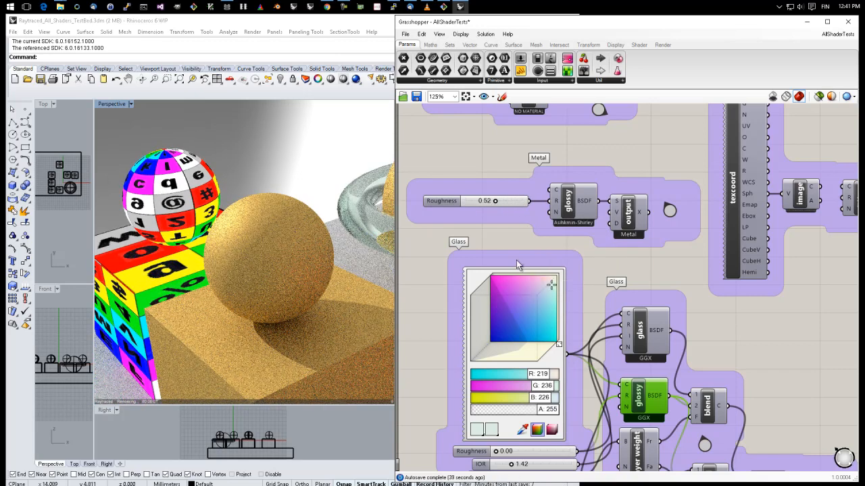
drag(493, 201, 449, 250)
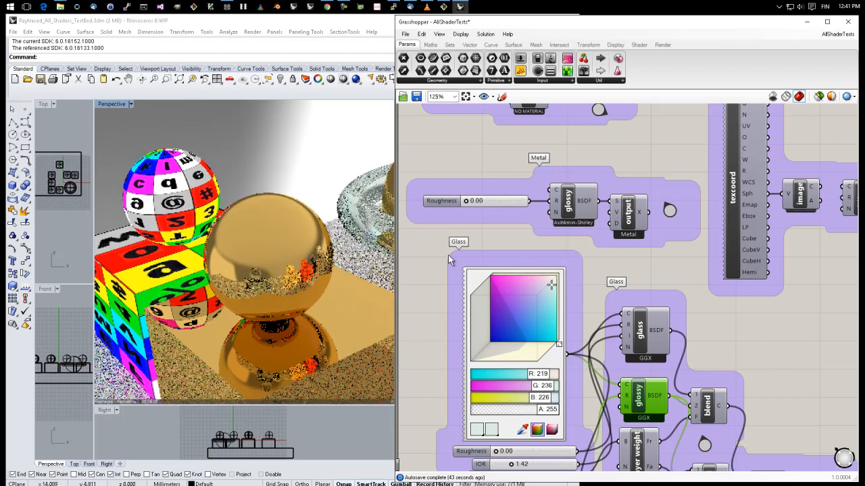
drag(468, 203, 472, 204)
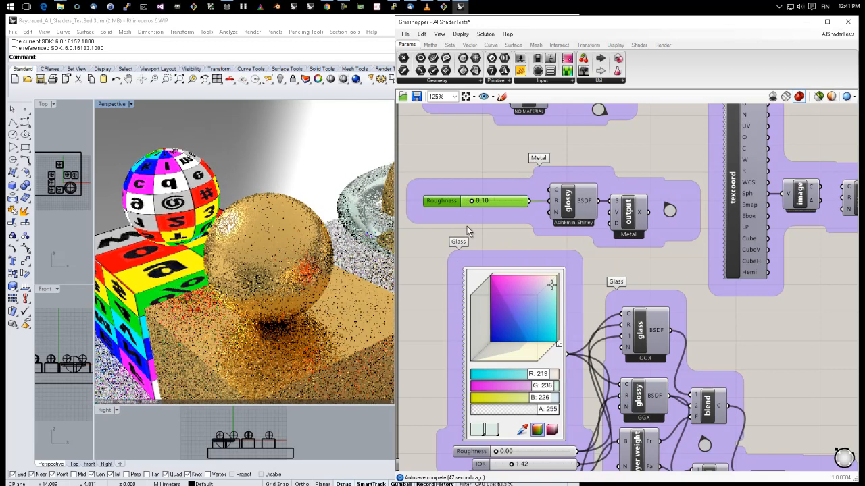
drag(475, 202, 463, 204)
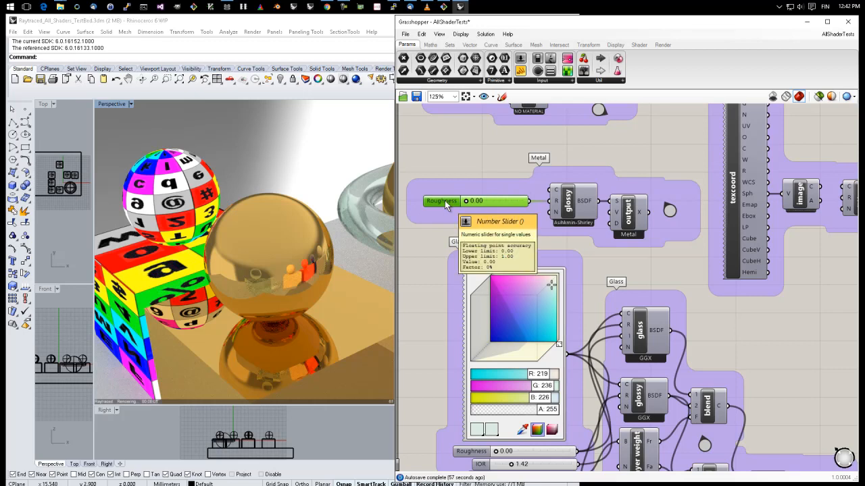
mouse_move(464, 201)
mouse_down()
mouse_move(477, 202)
mouse_move(463, 201)
mouse_up()
Step: Assign the Plaster material to the Plaster group's output component and look over the plaster objects and the diffuse component's inputs
right_drag(462, 166, 448, 227)
right_drag(584, 209, 540, 221)
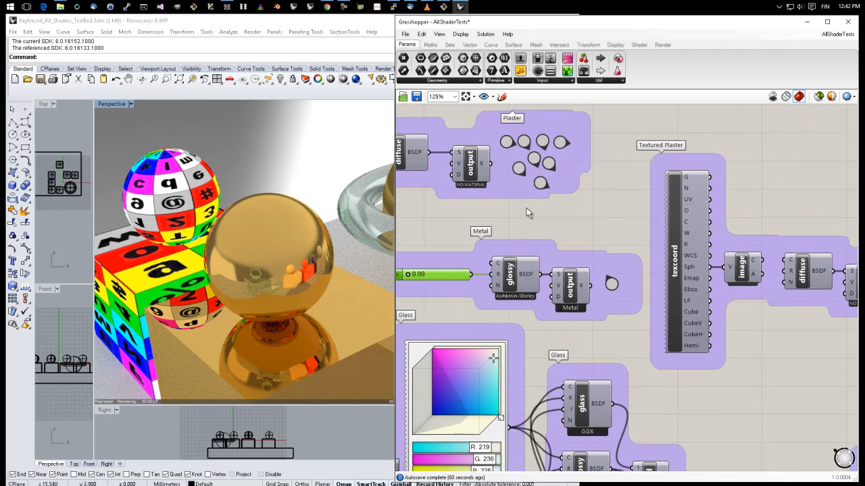
right_click(466, 167)
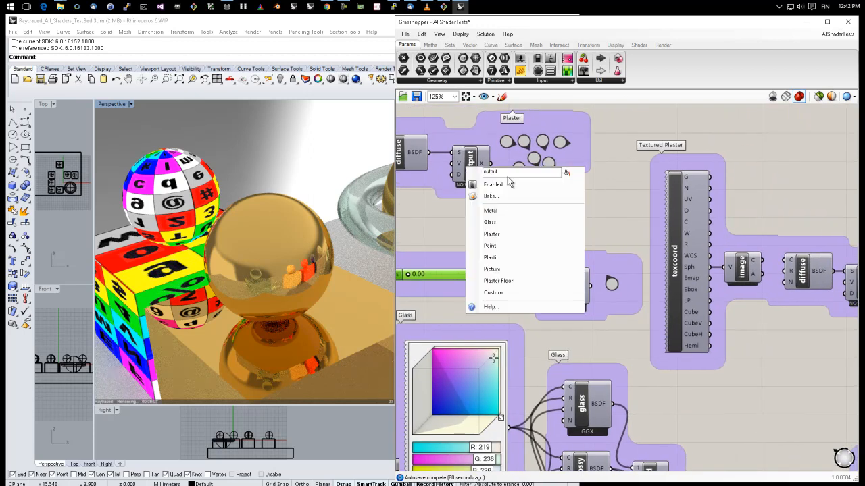
click(509, 231)
right_drag(196, 233, 275, 238)
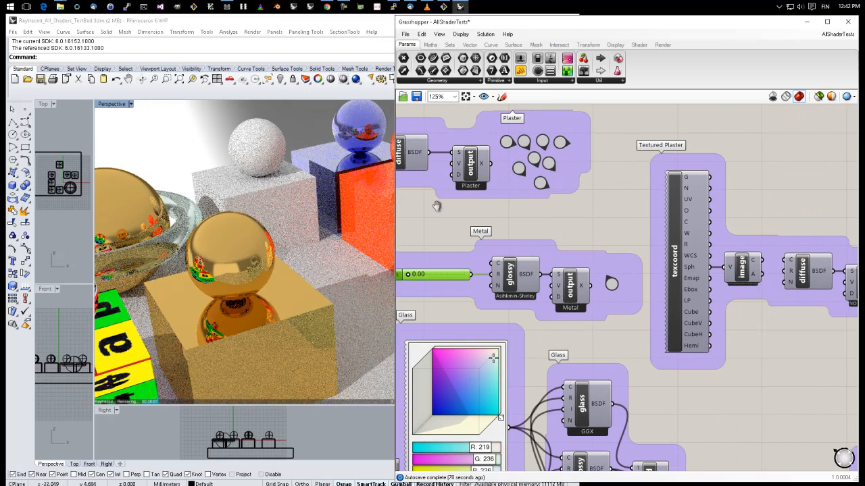
right_drag(417, 172, 508, 207)
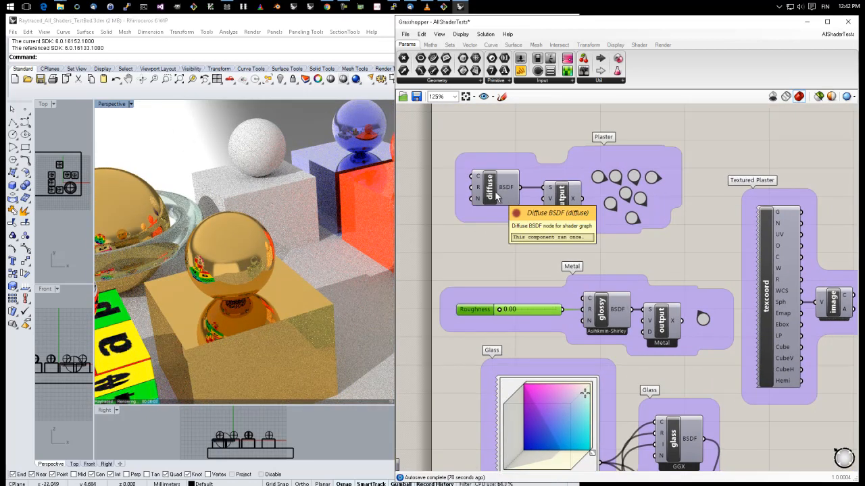
click(486, 233)
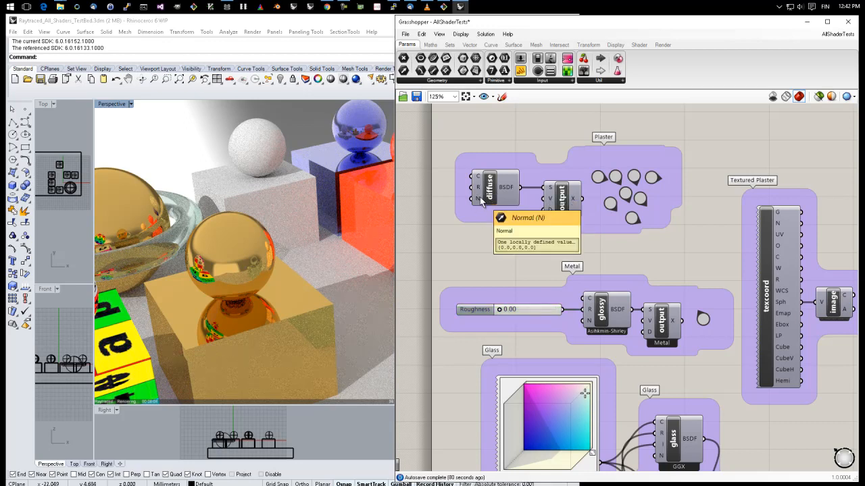
Step: Examine the character-textured cube in the raytraced view and the Plaster group's jump markers up close
right_drag(300, 189, 253, 262)
scroll(505, 309, down, 3)
scroll(505, 309, down, 2)
right_drag(626, 351, 477, 279)
right_drag(481, 239, 541, 291)
scroll(541, 292, up, 8)
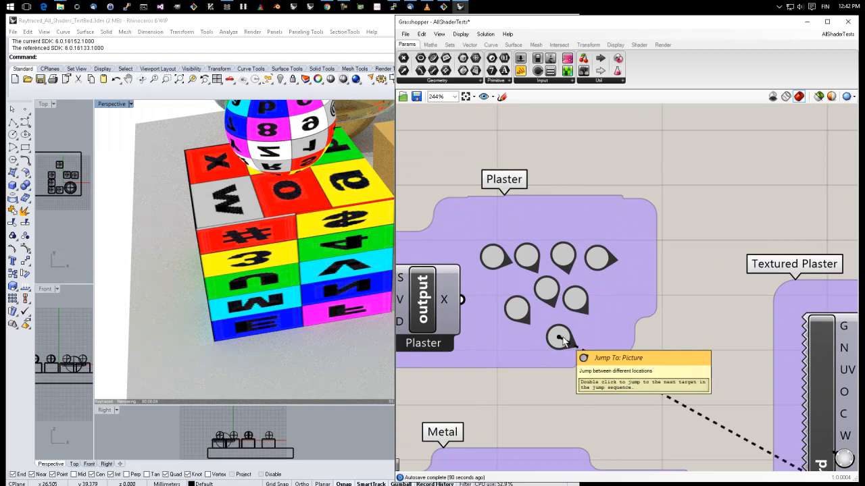
Step: Go to the Picture group and examine its image component's texture file and the emission component fed by it
double_click(561, 339)
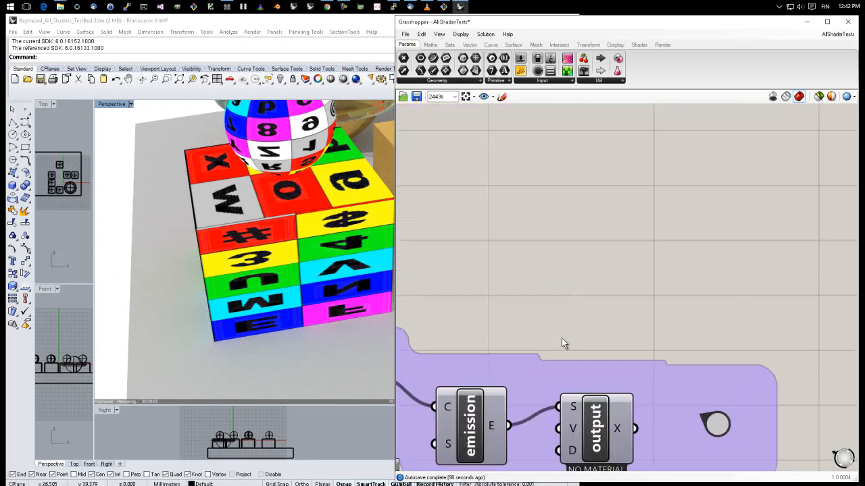
scroll(522, 295, down, 2)
scroll(524, 321, down, 3)
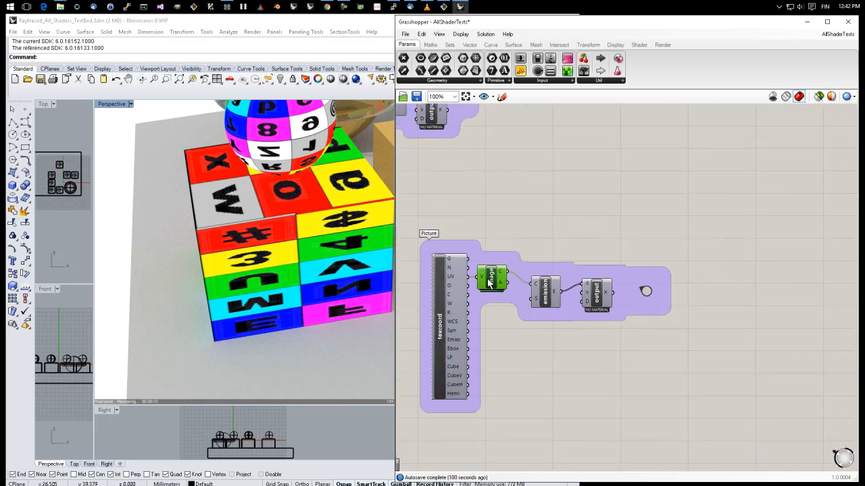
scroll(493, 290, up, 10)
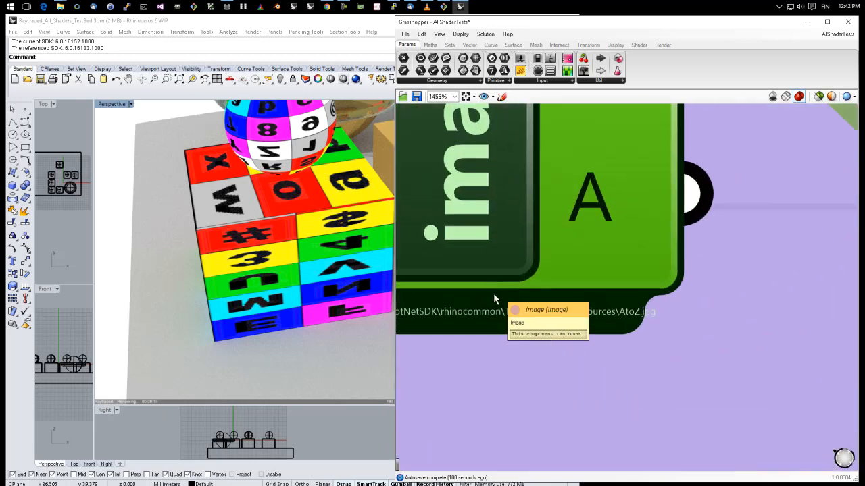
scroll(571, 305, down, 4)
right_drag(689, 321, 533, 285)
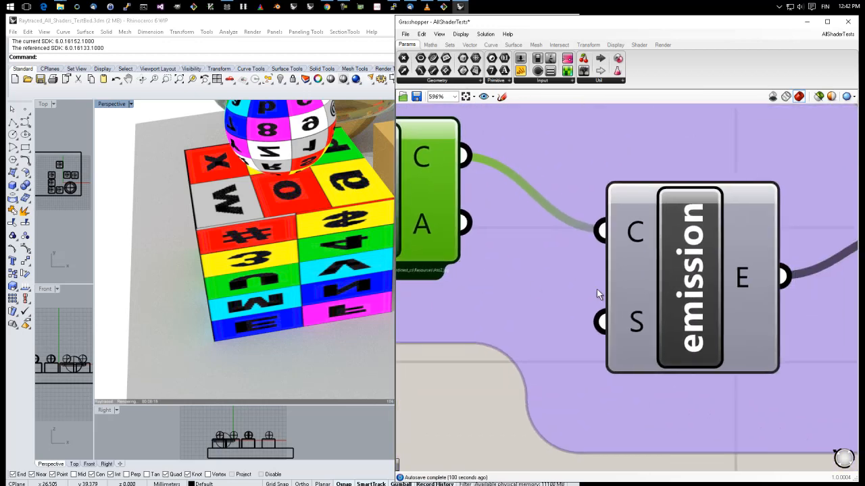
scroll(603, 288, down, 2)
Step: Straighten the Picture group's emission and output components and assign the Picture material to the output component
drag(640, 285, 628, 235)
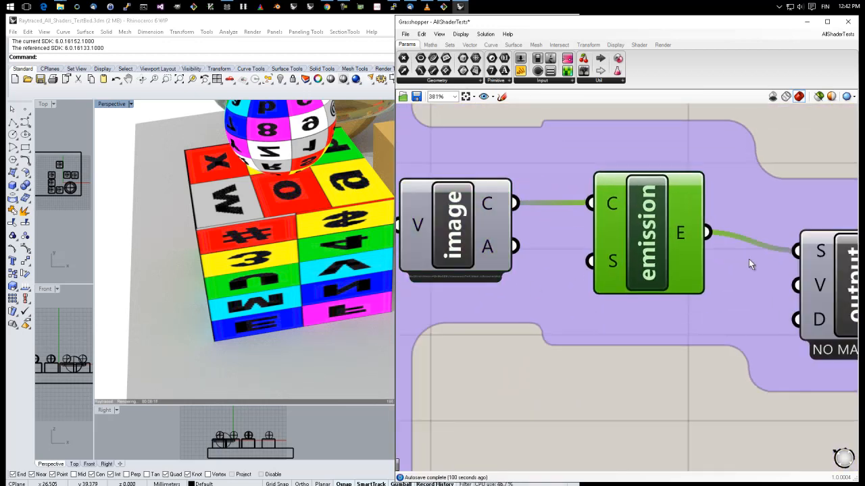
scroll(764, 260, down, 2)
mouse_move(807, 285)
mouse_down()
mouse_move(806, 263)
mouse_move(805, 274)
mouse_up()
right_click(806, 273)
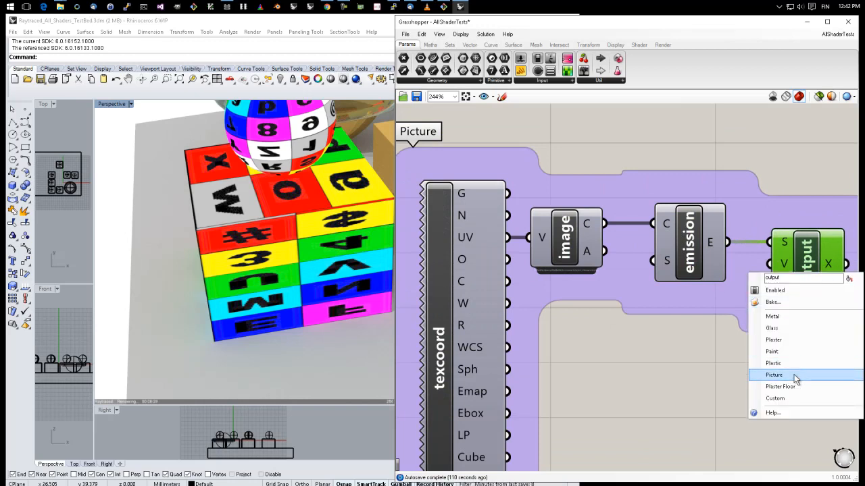
click(774, 375)
Step: View the textured cube beside the gold objects in the raytraced view and save both the shader definition and the Rhino model
scroll(325, 272, down, 4)
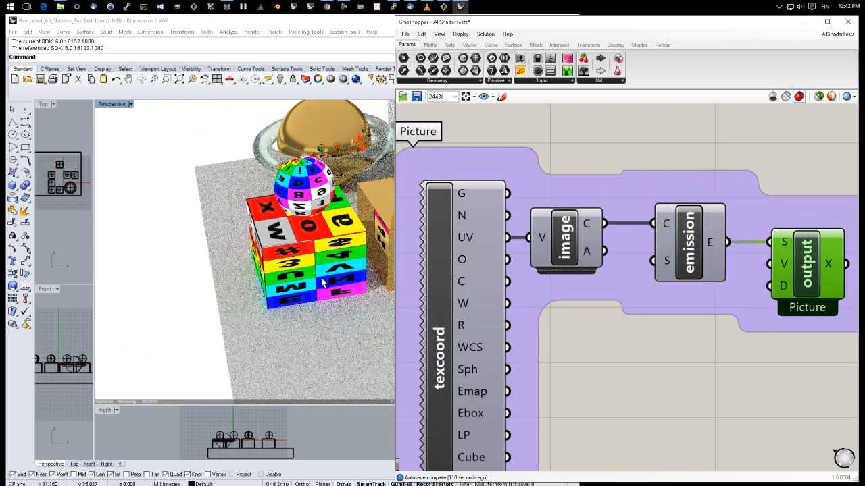
right_drag(251, 267, 238, 289)
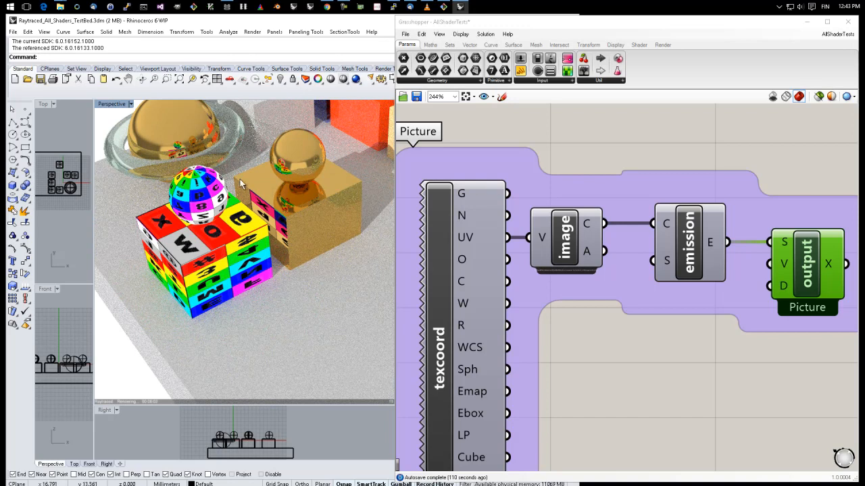
click(417, 98)
click(40, 79)
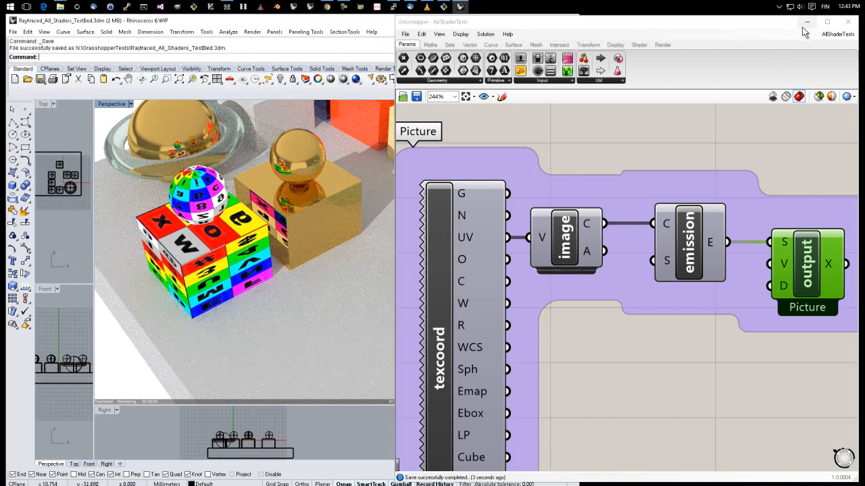
Step: Minimise the Grasshopper window, lower the sun's altitude to -36.9°, and restore Grasshopper
click(806, 22)
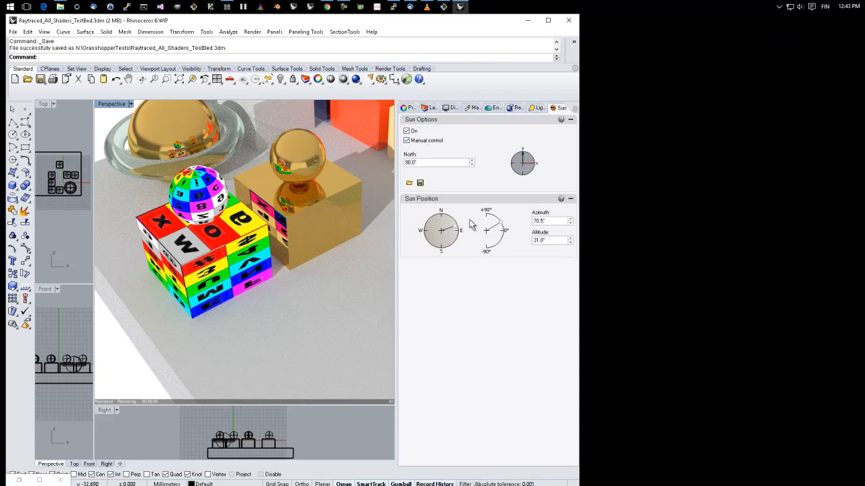
drag(502, 221, 499, 241)
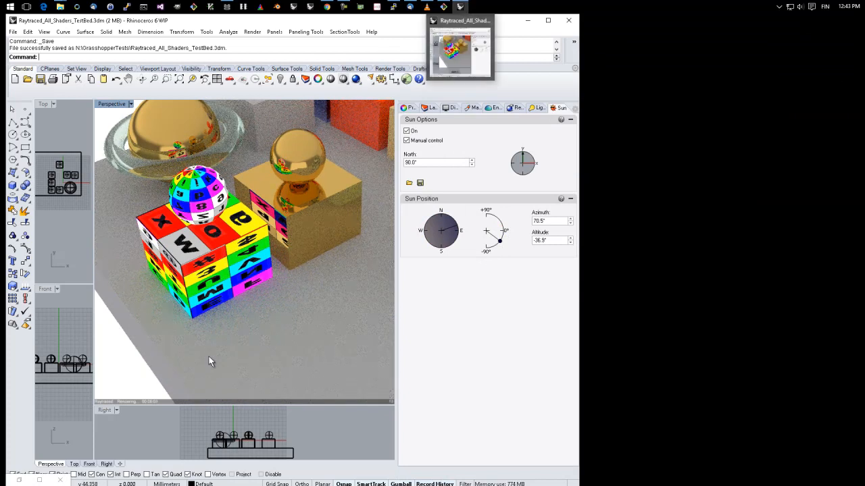
click(19, 481)
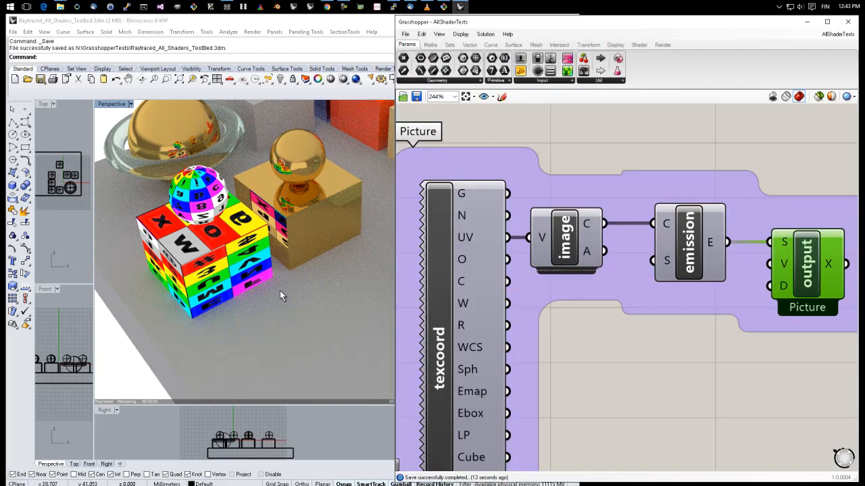
Step: Disconnect the mix component from the background component's colour input in the environment group and inspect the emissive cube and sphere from other angles
scroll(679, 191, down, 3)
right_drag(729, 156, 640, 323)
right_drag(712, 133, 589, 344)
right_drag(601, 273, 676, 286)
double_click(676, 283)
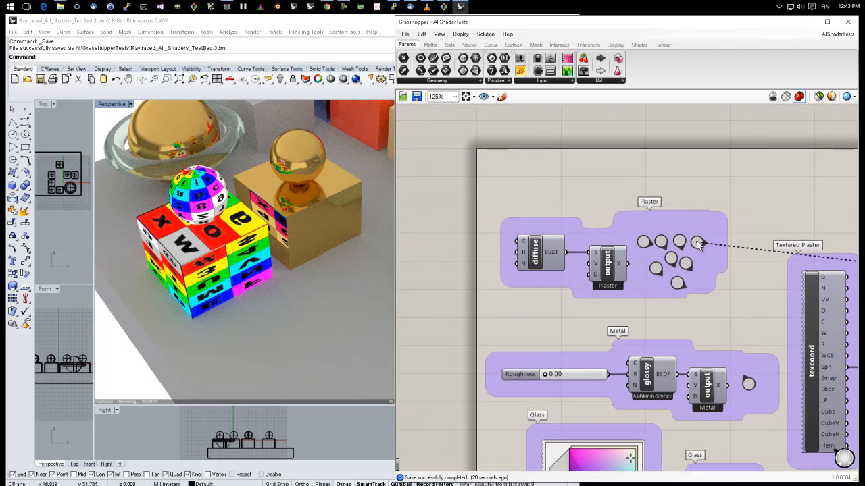
double_click(696, 241)
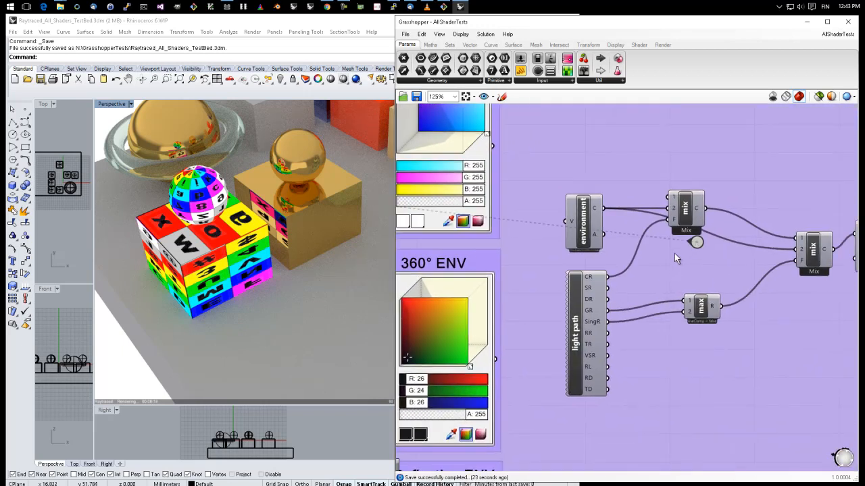
scroll(684, 230, down, 1)
right_drag(793, 243, 677, 275)
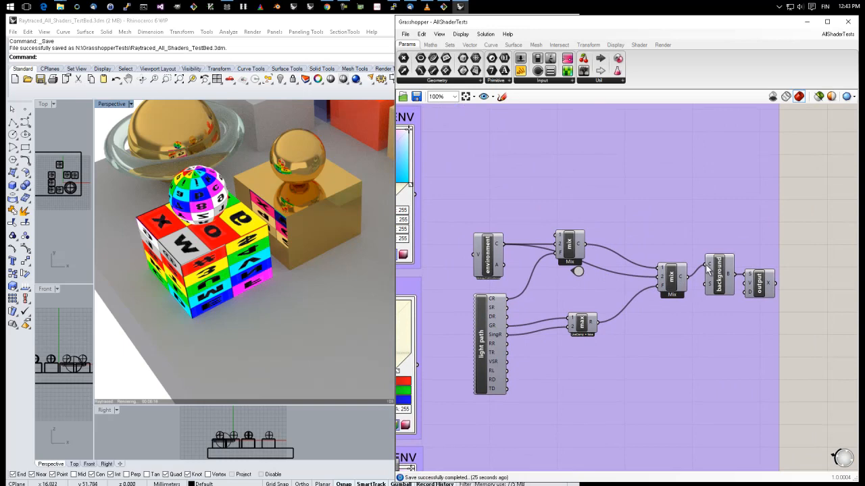
right_click(710, 268)
mouse_move(764, 291)
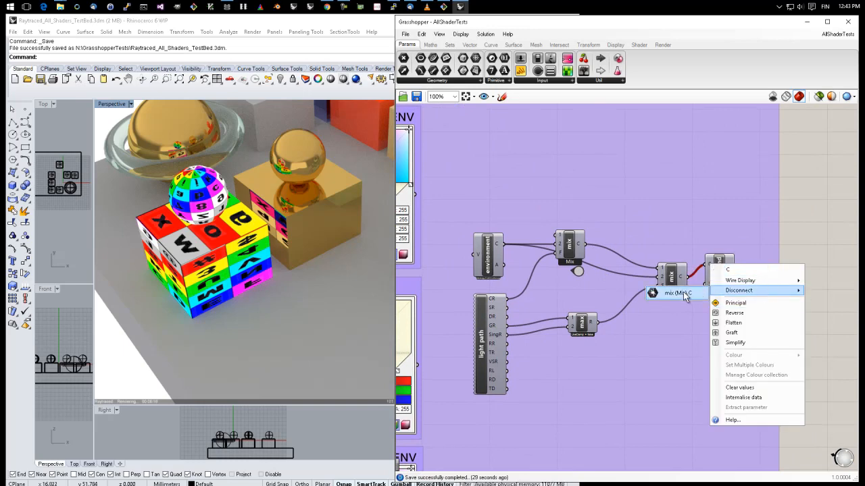
click(678, 293)
ctrl+drag(711, 269, 709, 268)
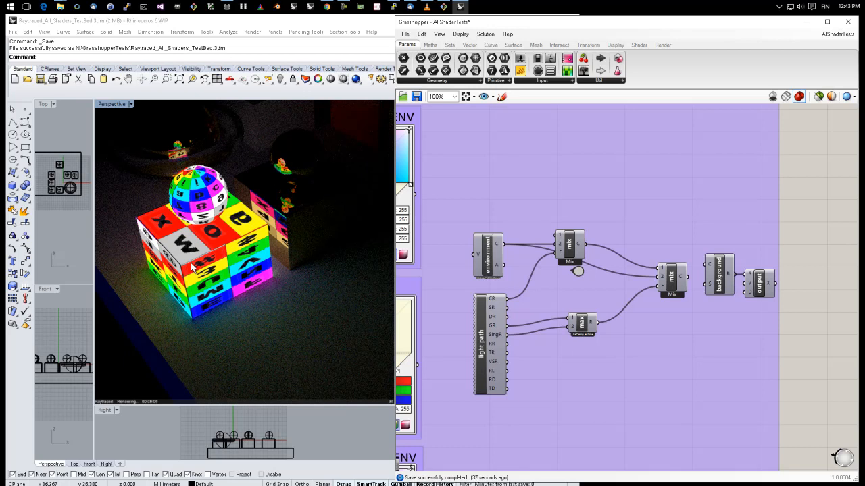
right_drag(253, 303, 131, 244)
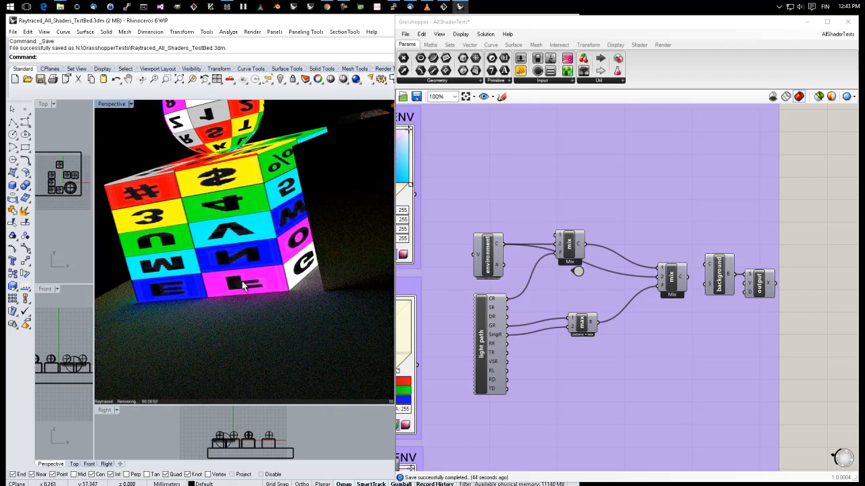
right_drag(316, 323, 256, 266)
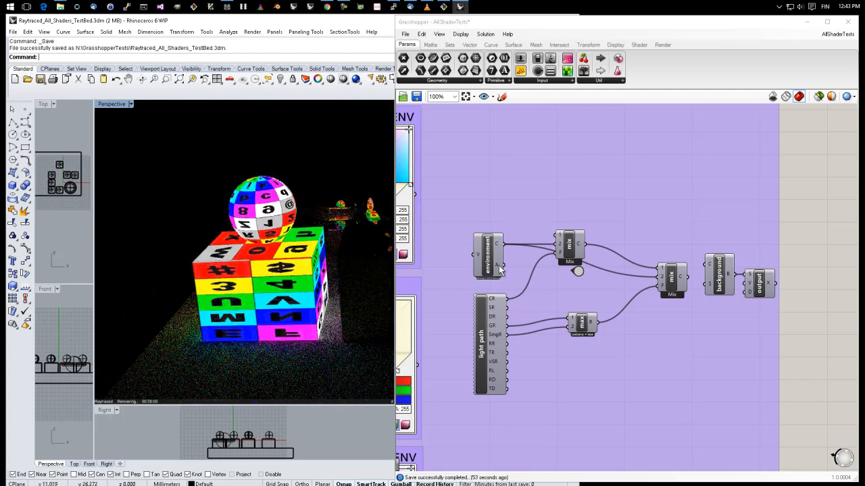
Step: Move the Picture group's output component and jump marker further from the emission component, and view the cube's reflection from another angle
double_click(576, 271)
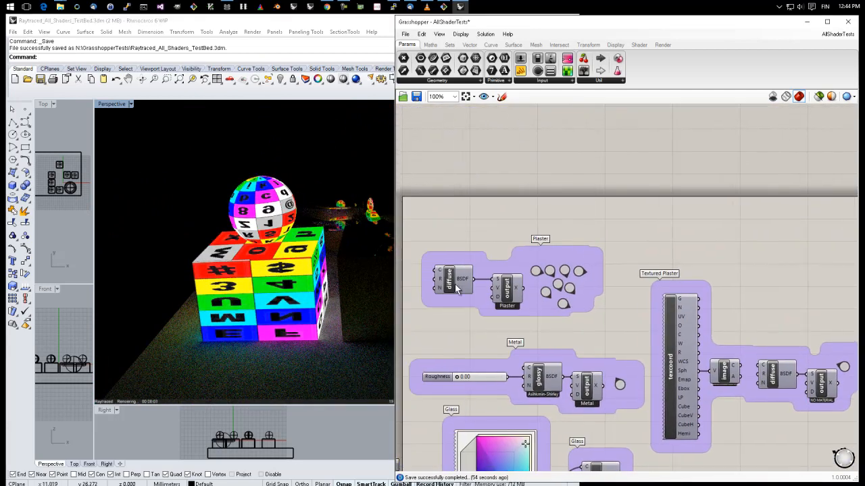
double_click(563, 305)
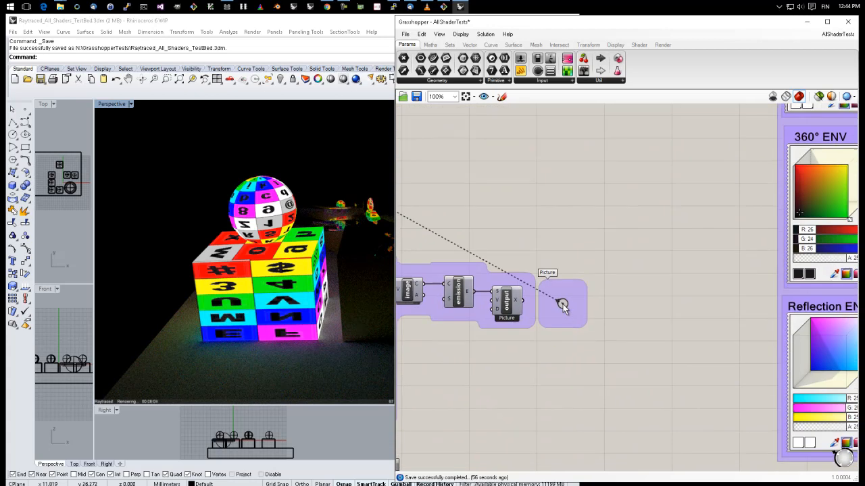
click(648, 290)
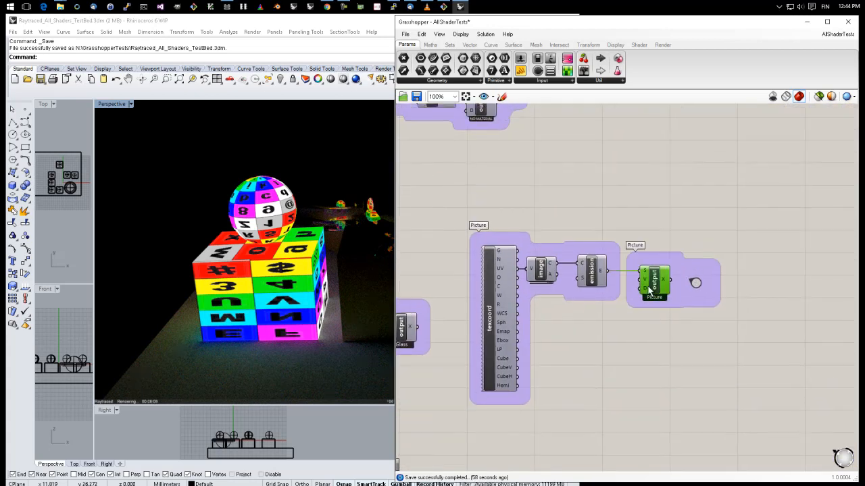
drag(695, 283, 731, 285)
drag(661, 287, 689, 287)
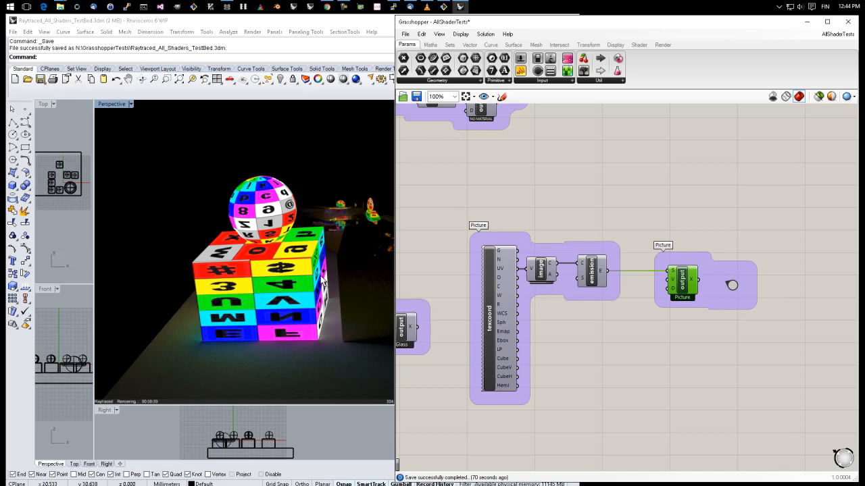
right_drag(245, 297, 318, 293)
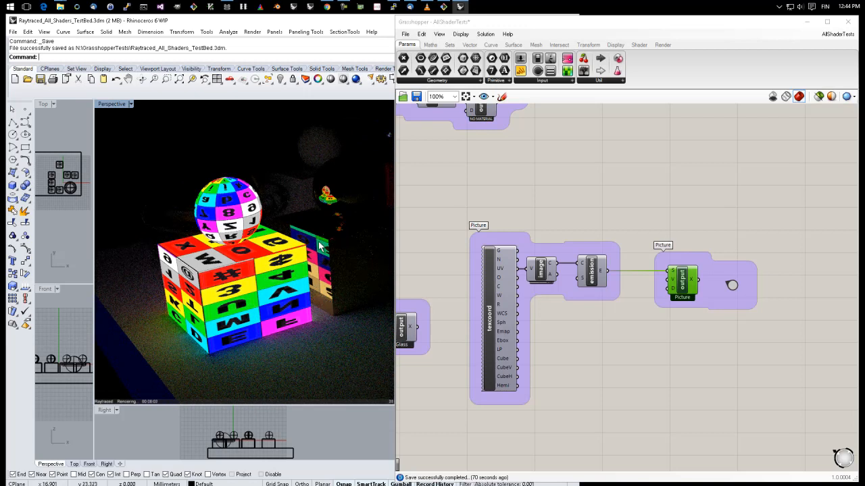
right_drag(305, 279, 324, 281)
click(603, 362)
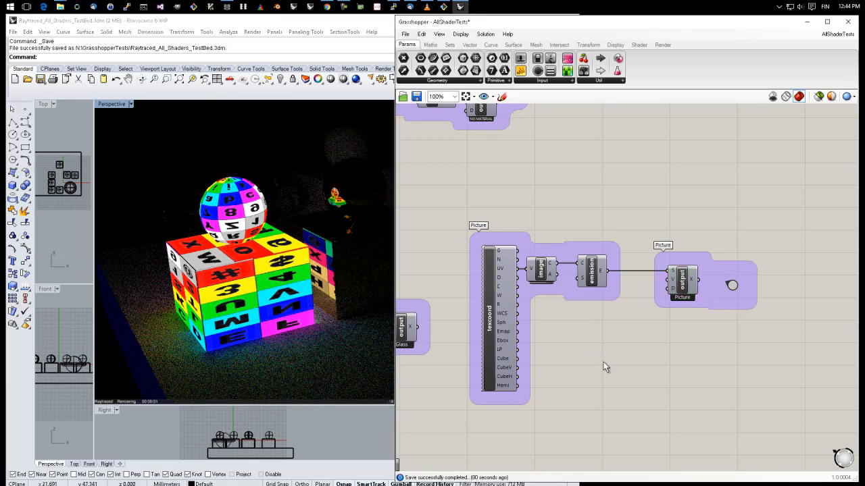
Step: Place a blend, a diffuse and a light path shader component around the Picture group's emission component
click(636, 46)
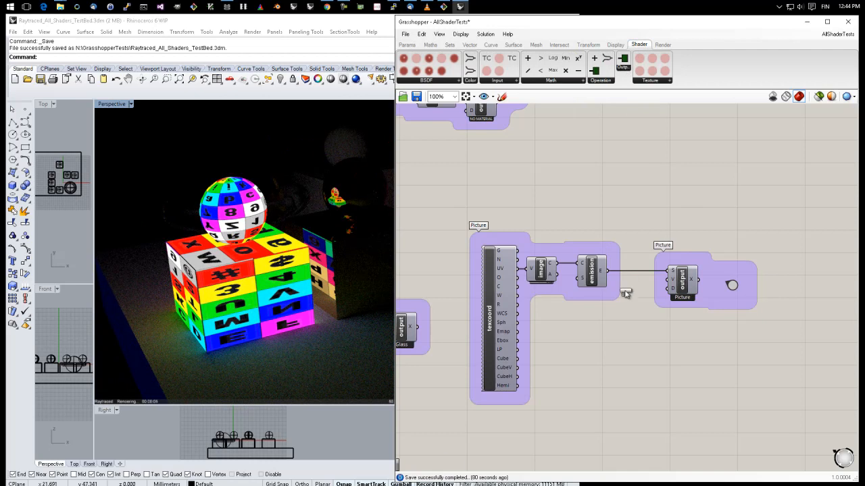
drag(629, 280, 623, 301)
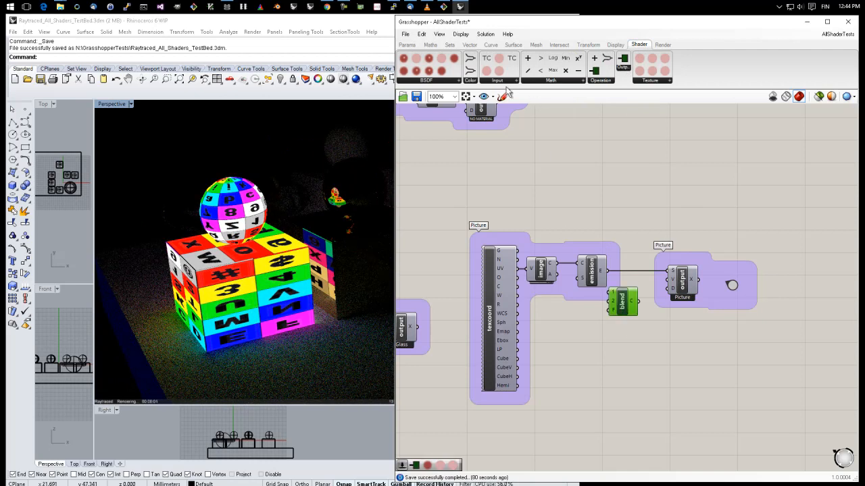
click(428, 81)
drag(429, 108, 610, 225)
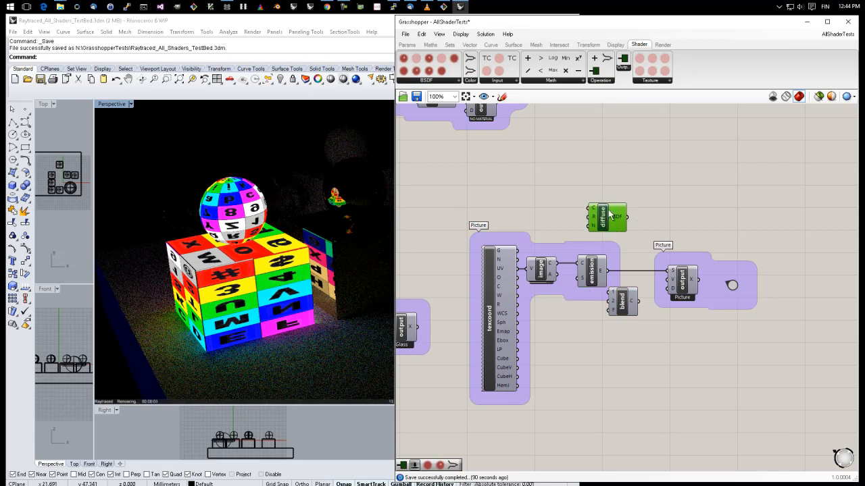
click(497, 82)
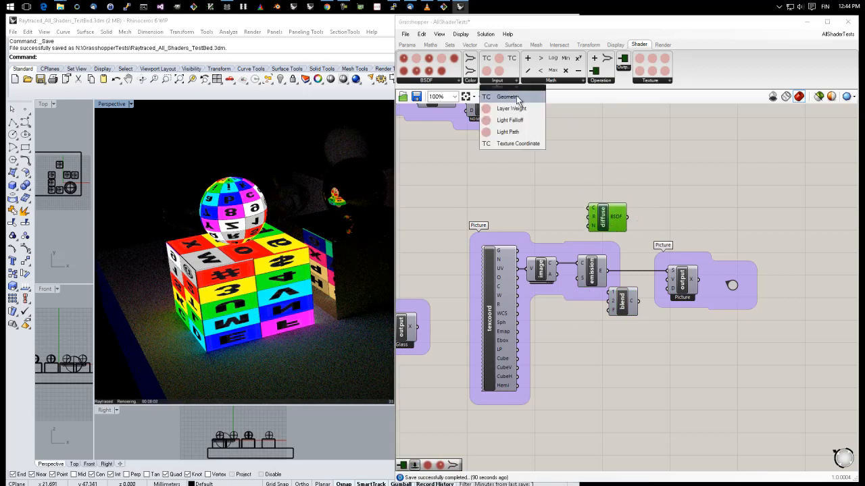
click(508, 132)
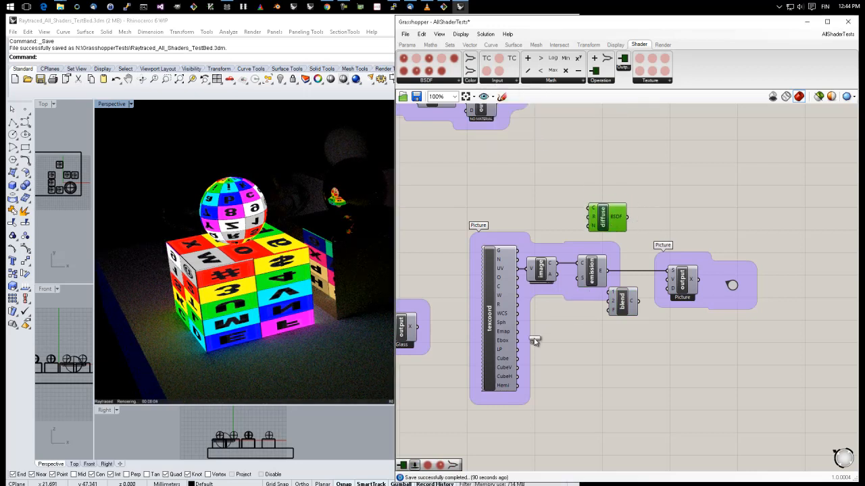
click(555, 334)
Step: Add the blend, light path and diffuse components to the Picture group and space the blend and light path components away from their neighbours
shift+click(622, 304)
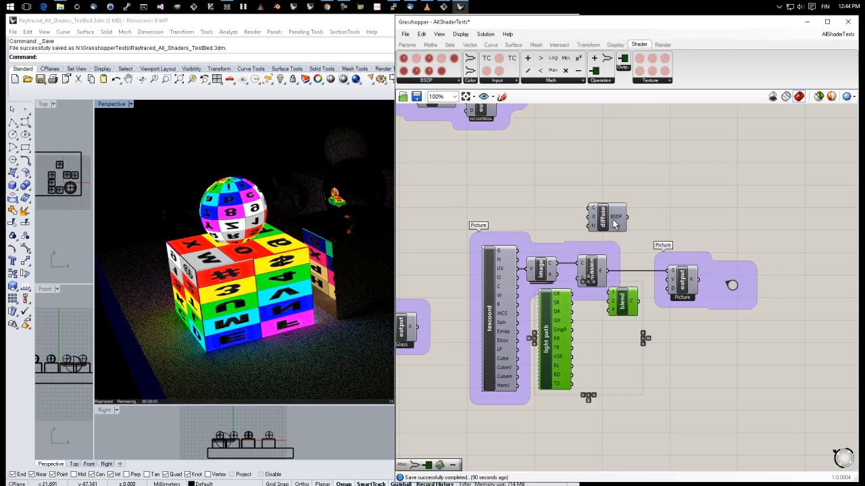
shift+click(603, 217)
right_click(612, 270)
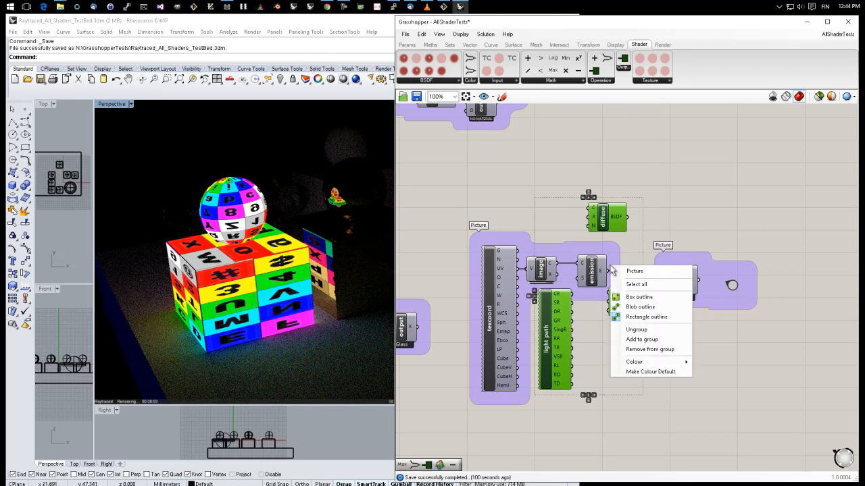
click(638, 340)
drag(619, 311, 623, 320)
mouse_move(564, 345)
mouse_down()
mouse_move(558, 351)
mouse_move(560, 342)
mouse_up()
click(739, 350)
Step: Feed the image colour into the diffuse component beside the emission component and try its BSDF on the Picture output's surface input
drag(609, 228, 600, 240)
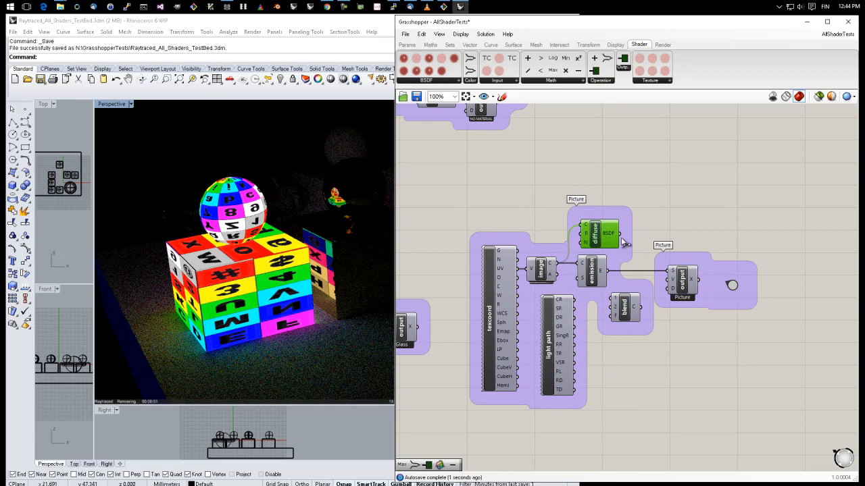
drag(668, 273, 668, 271)
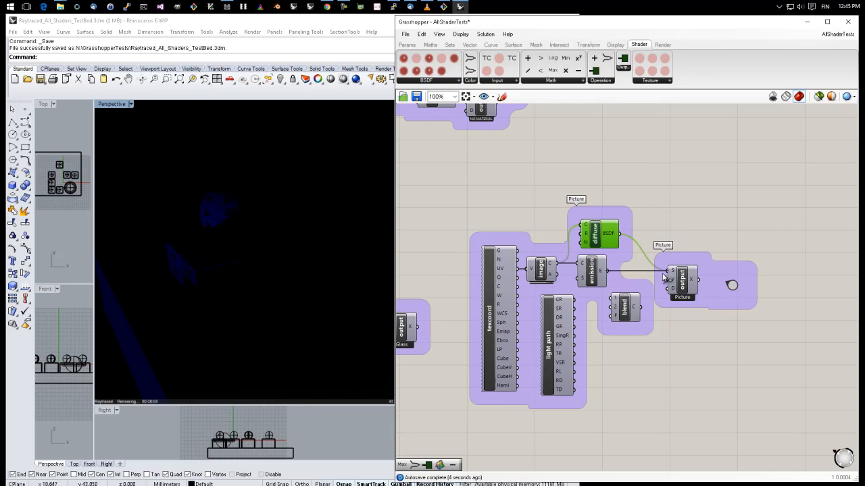
Step: Blend the diffuse and emission shaders using the light path's CR output as factor, and connect the blend to the Picture output
drag(627, 309, 635, 305)
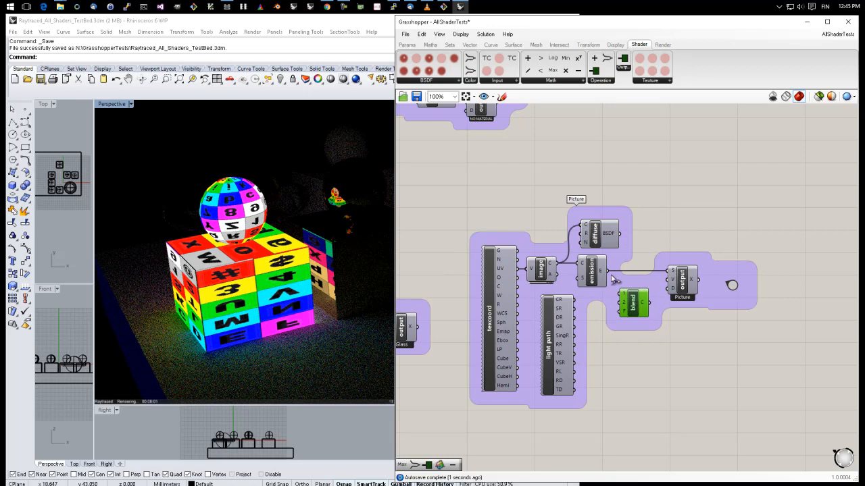
drag(589, 272, 635, 298)
drag(610, 237, 605, 245)
drag(629, 292, 626, 285)
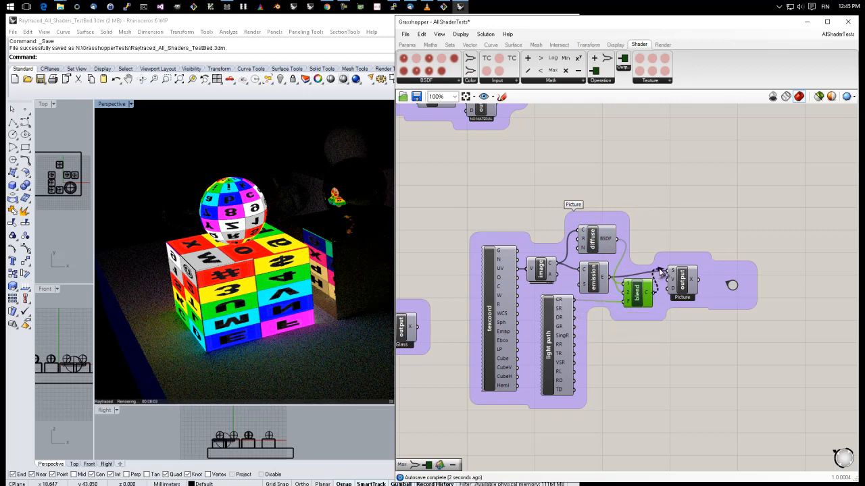
drag(667, 269, 666, 269)
right_drag(336, 289, 299, 276)
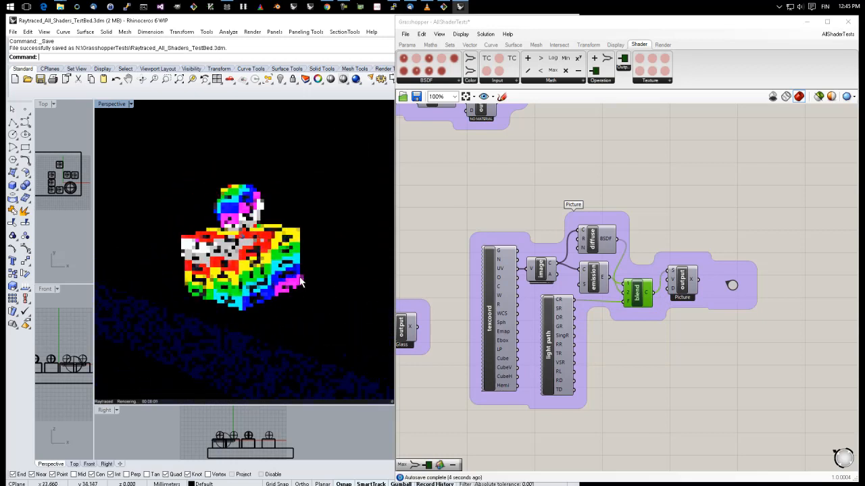
scroll(300, 280, up, 5)
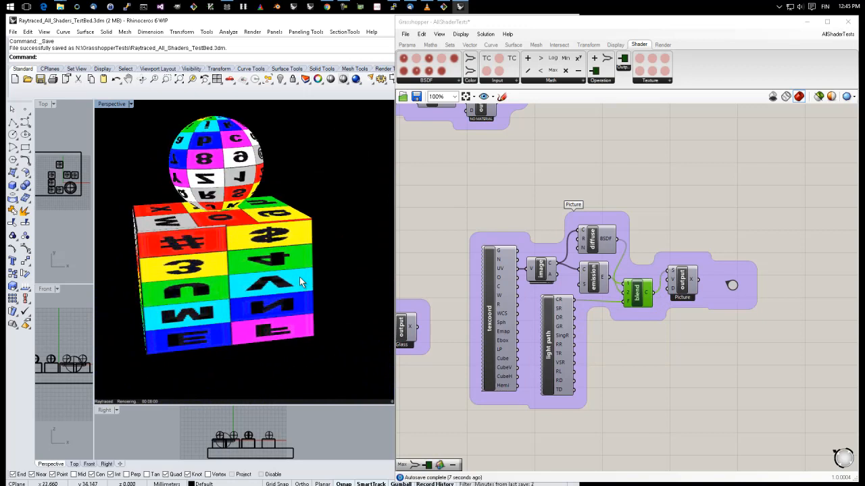
right_drag(299, 278, 292, 262)
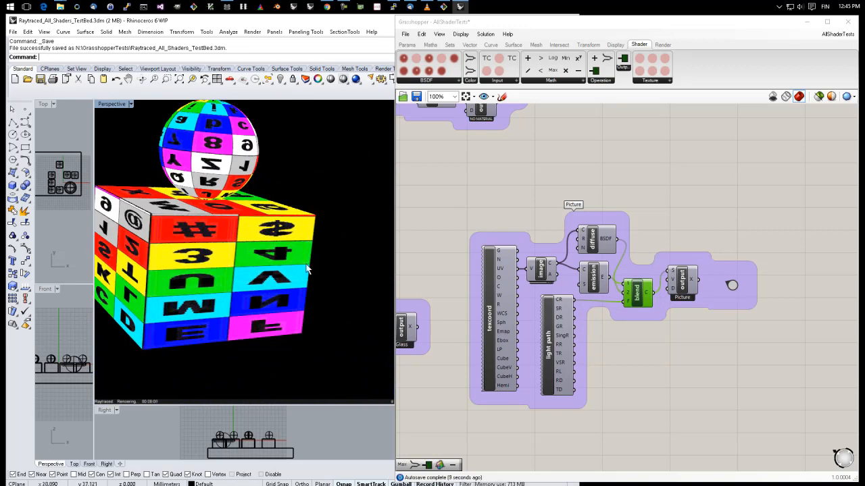
scroll(303, 231, down, 3)
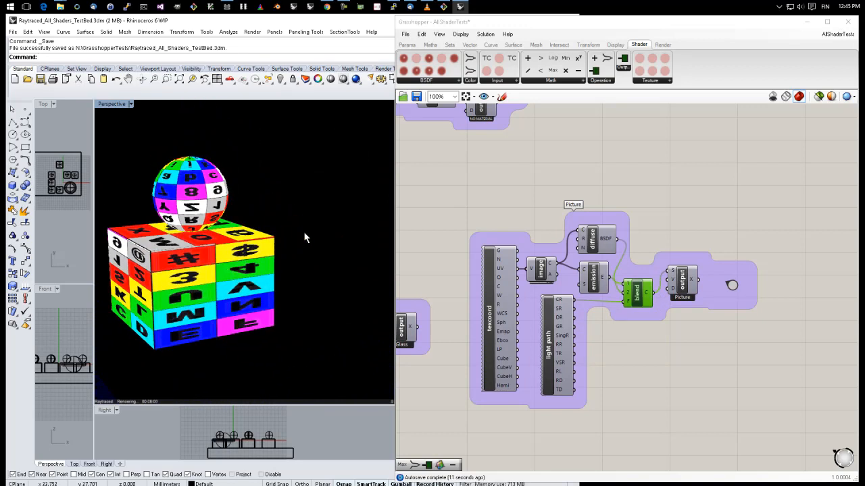
Step: Add a max component to the Picture group and use it to combine the light path's CR and GR outputs into the blend factor
drag(556, 74, 638, 334)
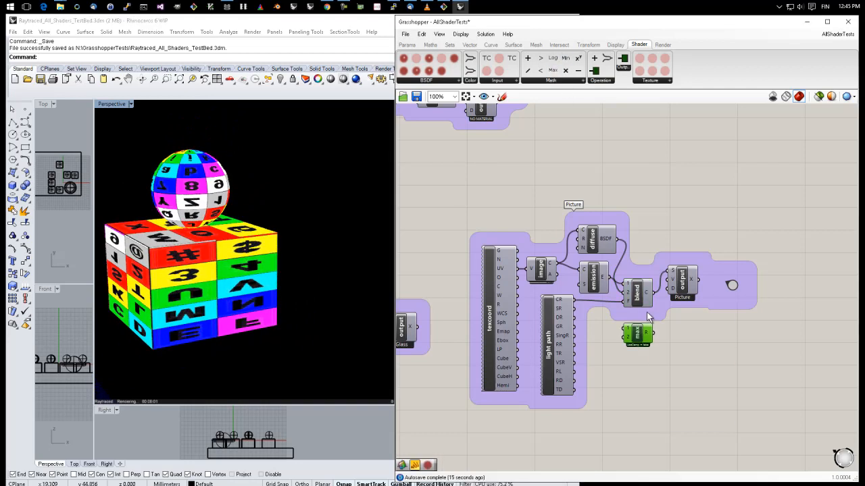
right_click(647, 313)
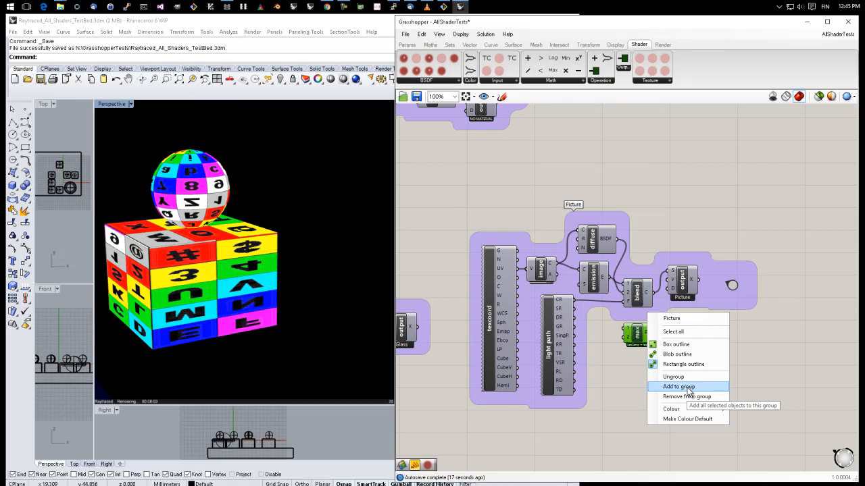
click(686, 386)
drag(634, 334, 613, 336)
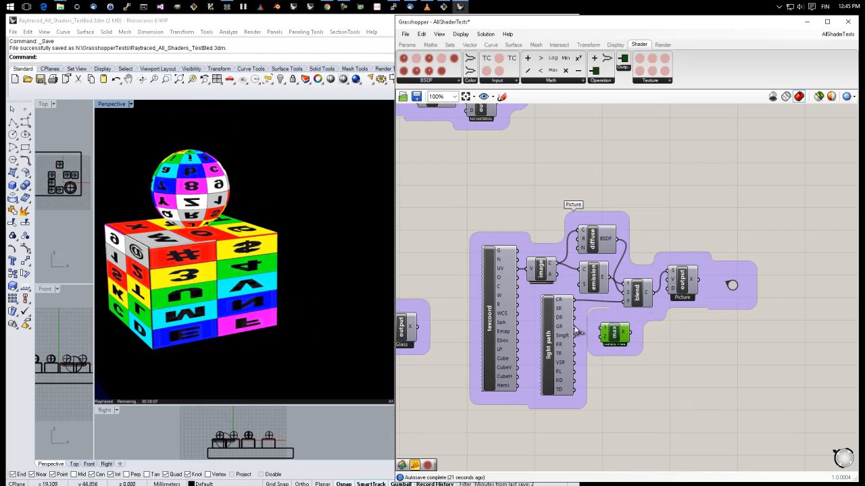
drag(602, 338, 601, 337)
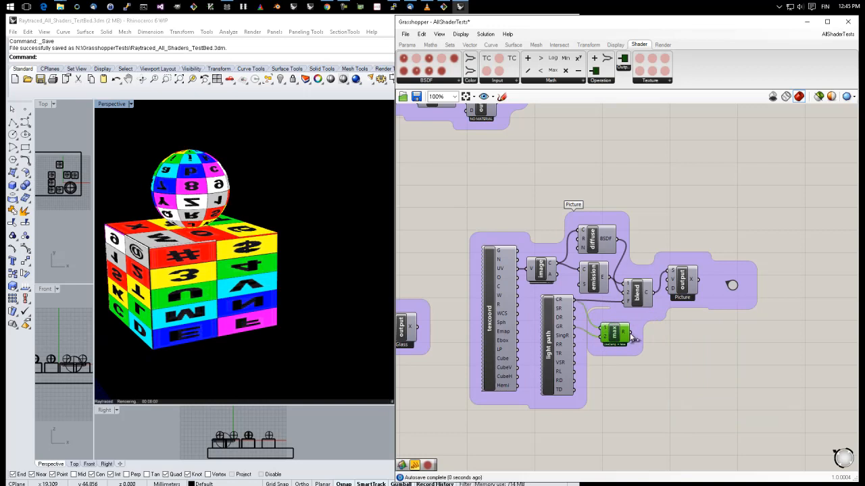
drag(623, 311, 622, 328)
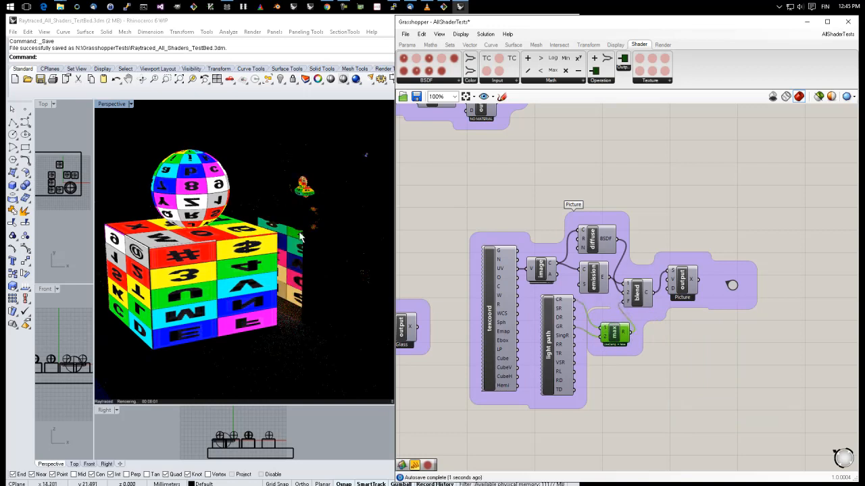
Step: Examine the cube's reflections from several angles and compare with the emission component wired straight into the Picture output
right_drag(263, 281, 266, 285)
right_drag(235, 341, 233, 277)
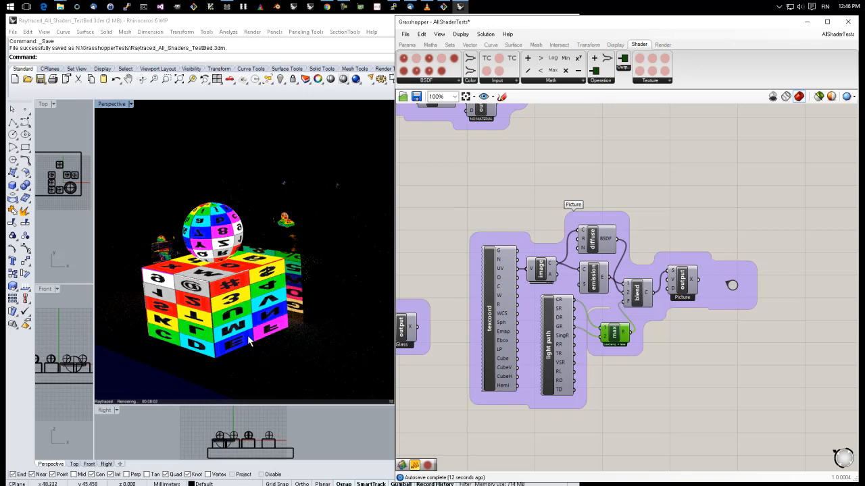
right_drag(298, 261, 317, 287)
scroll(271, 287, up, 3)
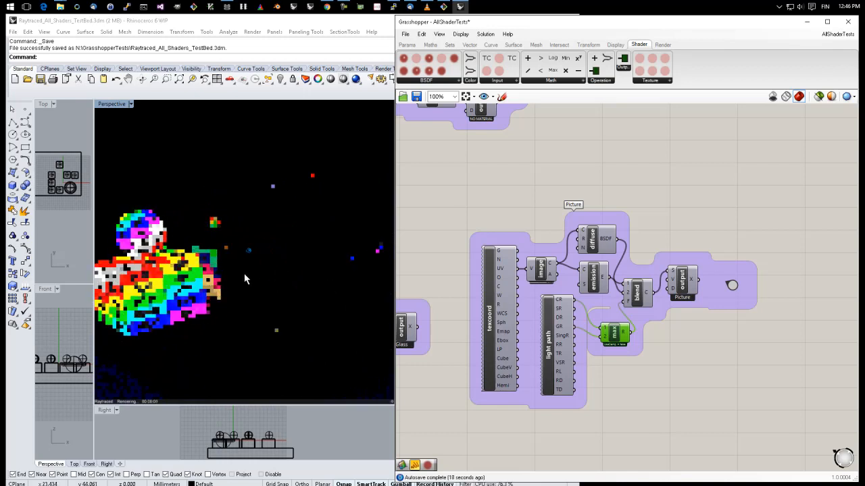
right_drag(262, 291, 281, 352)
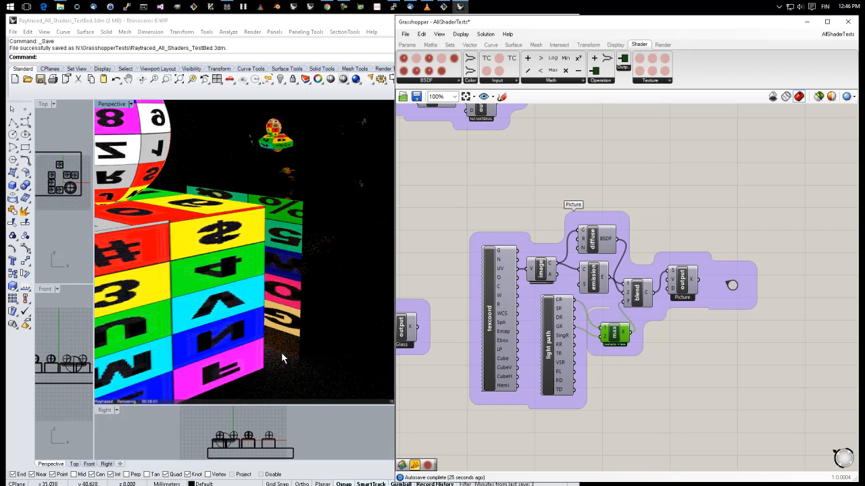
scroll(281, 352, down, 3)
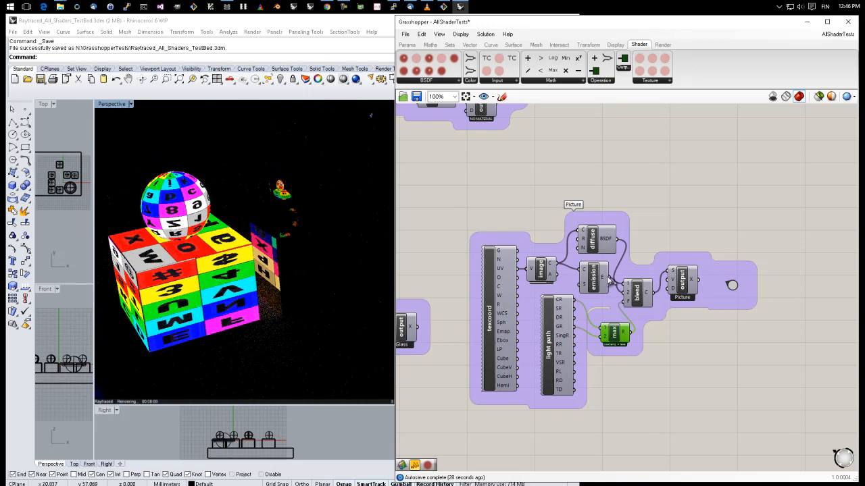
drag(611, 281, 673, 270)
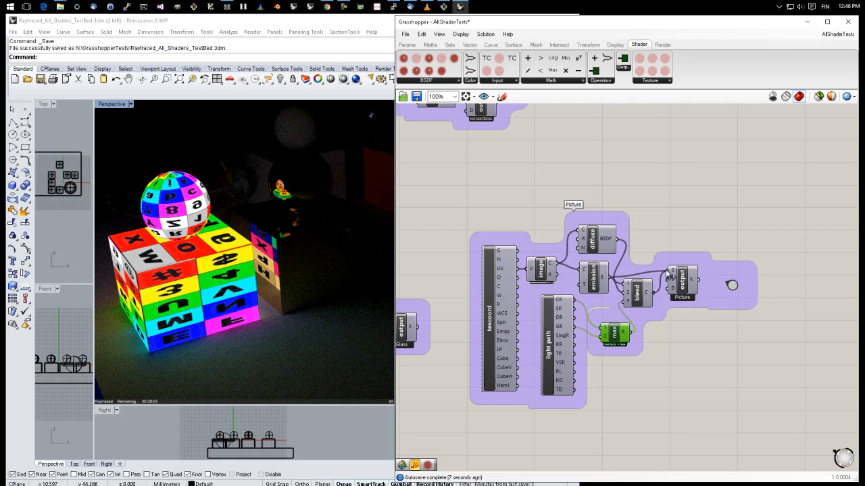
Step: Tidy the blend, max and light path components into a more compact layout in the Picture group and save the definition
drag(639, 302, 642, 283)
drag(612, 318, 609, 308)
drag(542, 312, 532, 313)
drag(614, 321, 601, 317)
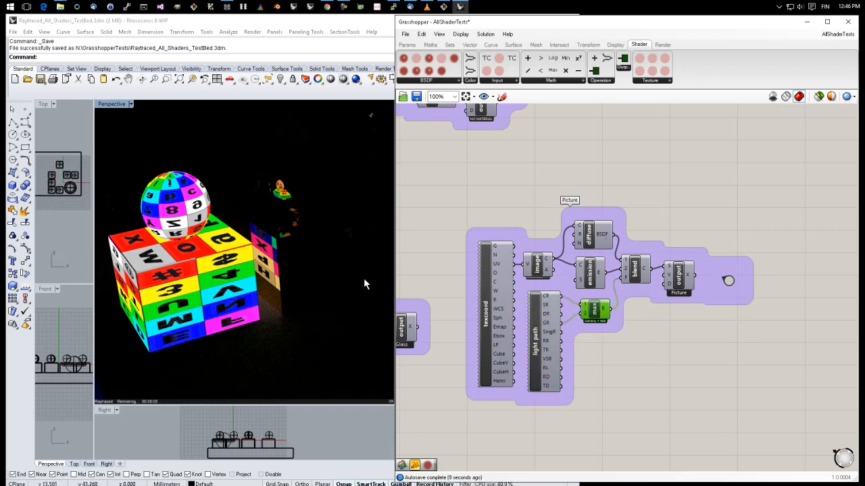
click(418, 98)
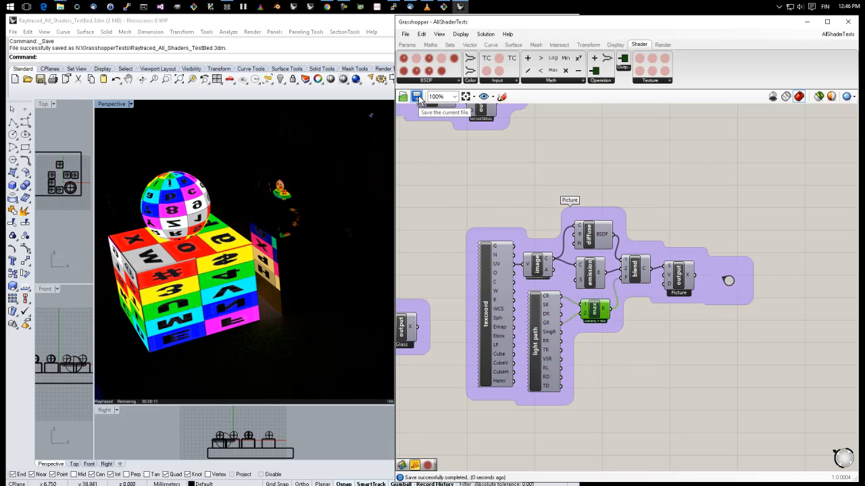
Step: Jump to the environment group, reconnect the final mix component to the background's colour input and view the whole lit scene
double_click(728, 283)
double_click(745, 248)
double_click(744, 248)
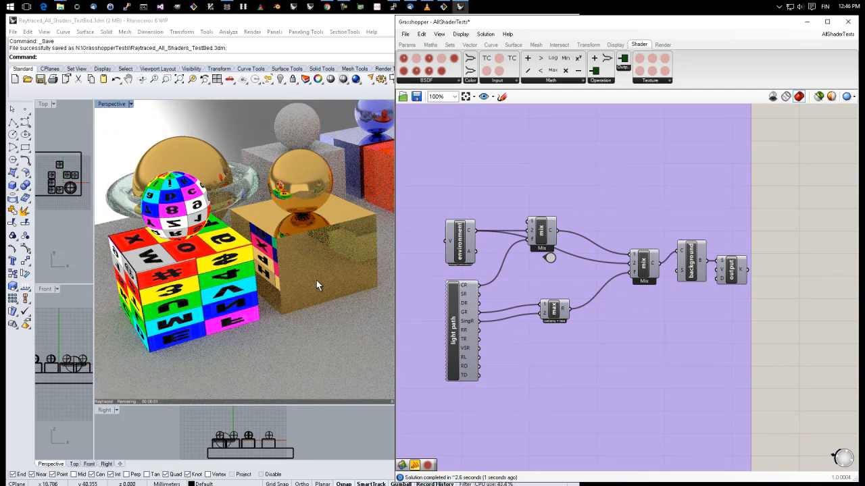
scroll(316, 281, down, 7)
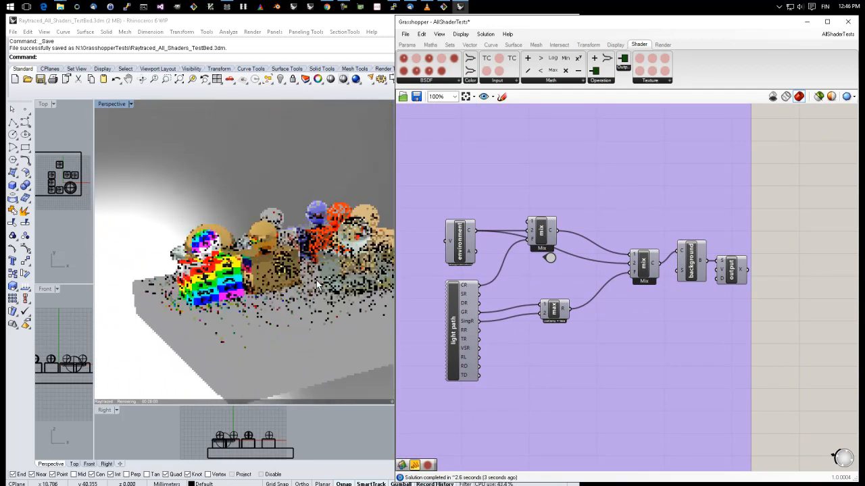
right_drag(315, 260, 274, 258)
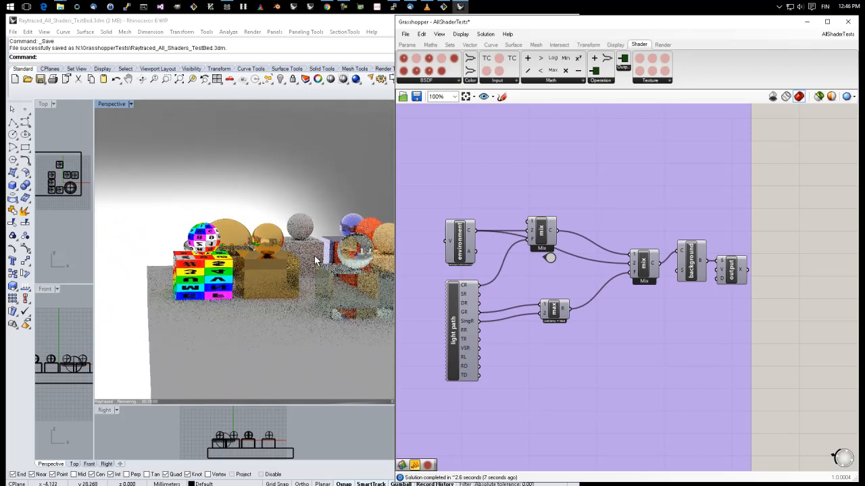
Step: Switch to Rhino, raise the sun's altitude to 40.8° and inspect the scene's reflections and refractions from several angles
click(807, 22)
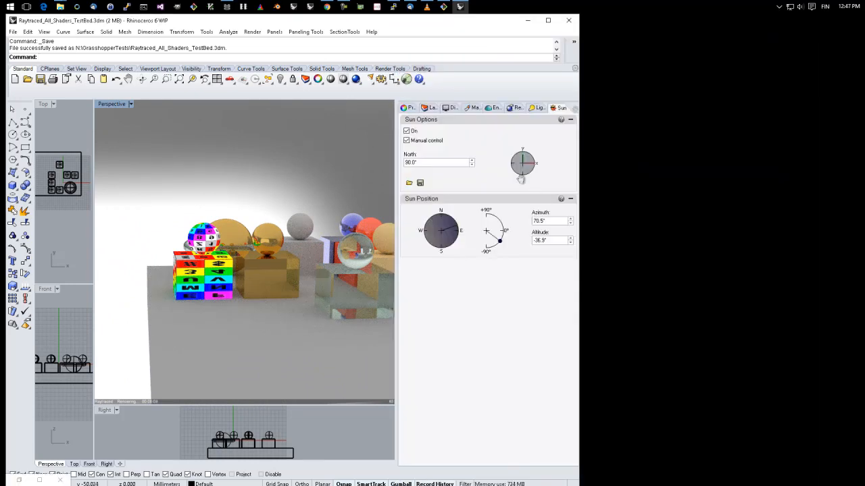
drag(500, 243, 507, 218)
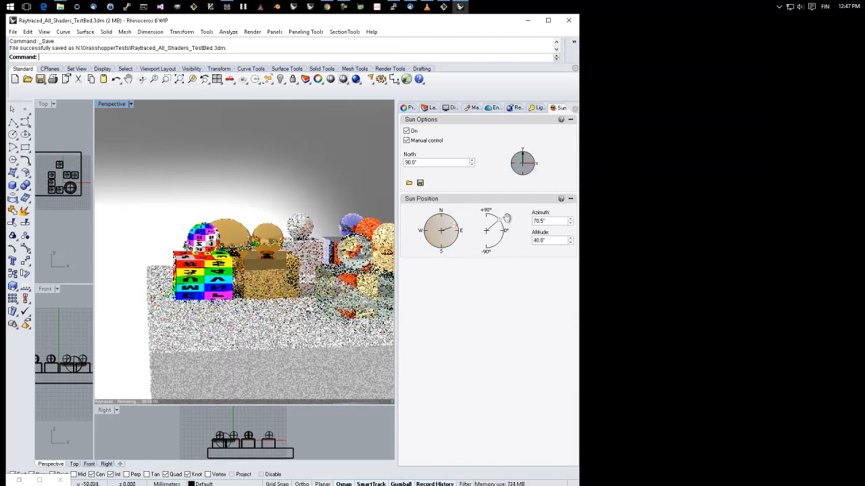
right_drag(343, 272, 399, 268)
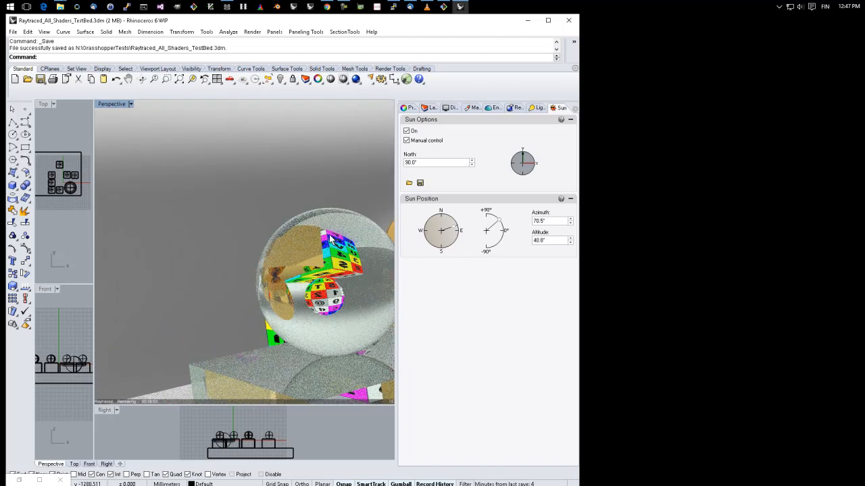
right_drag(330, 240, 323, 284)
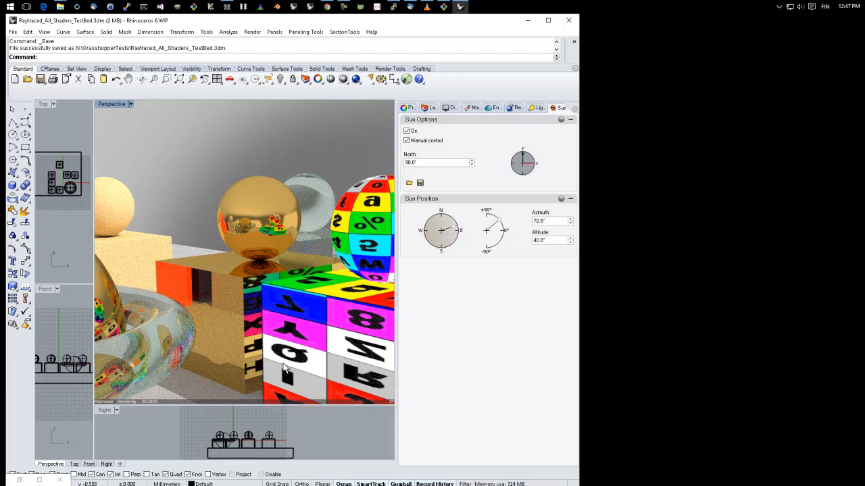
scroll(283, 368, down, 2)
scroll(285, 369, up, 5)
right_drag(283, 363, 284, 360)
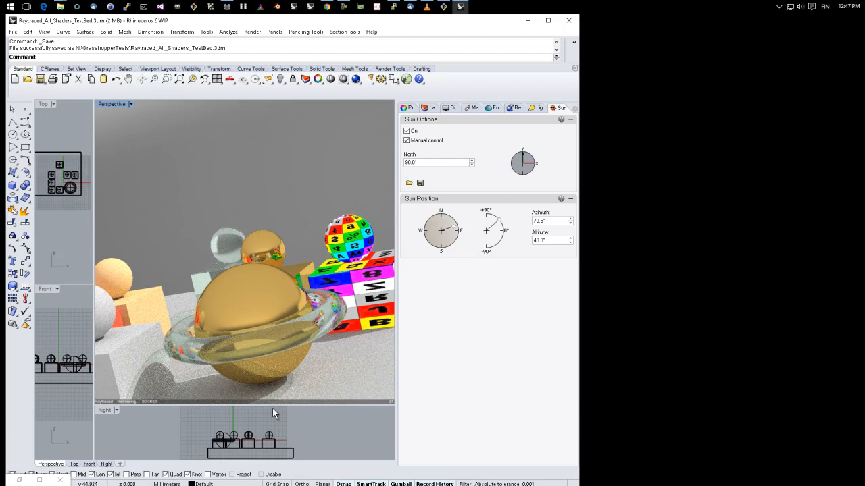
Step: Move the glass sphere off its cube to a spot beside the gold cube, positioning it in the top and front views
click(224, 252)
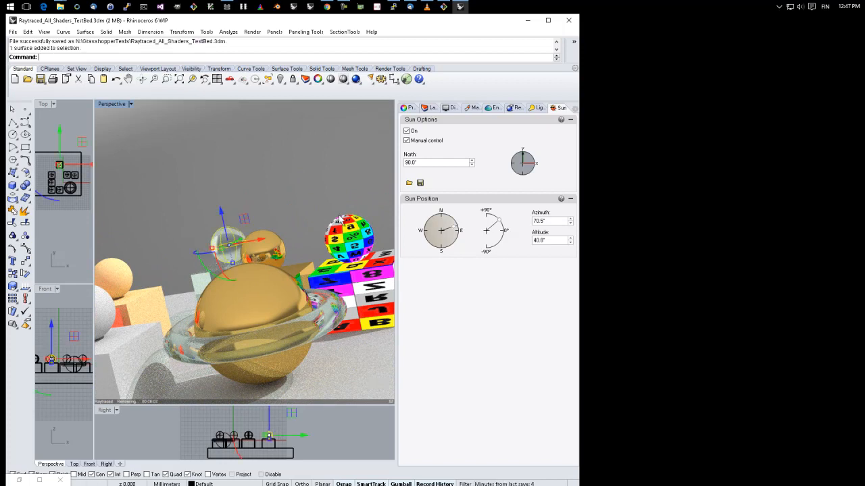
right_drag(342, 211, 282, 284)
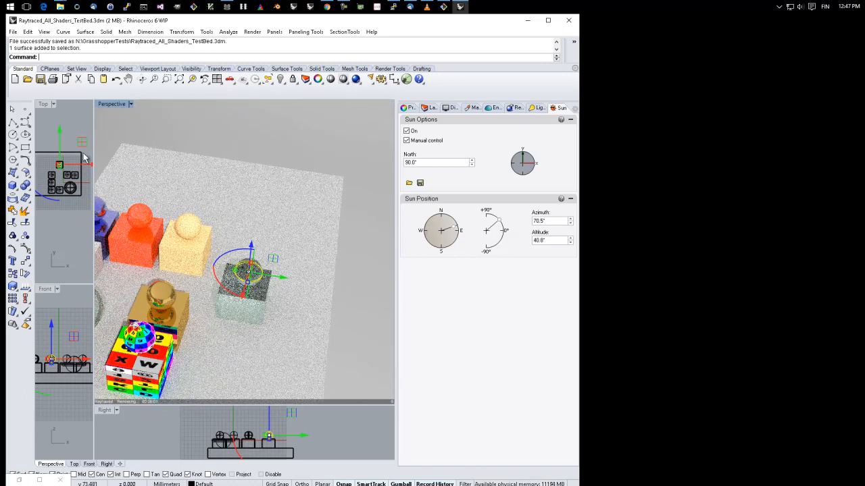
mouse_move(82, 146)
mouse_down()
mouse_move(96, 162)
mouse_move(85, 160)
mouse_up()
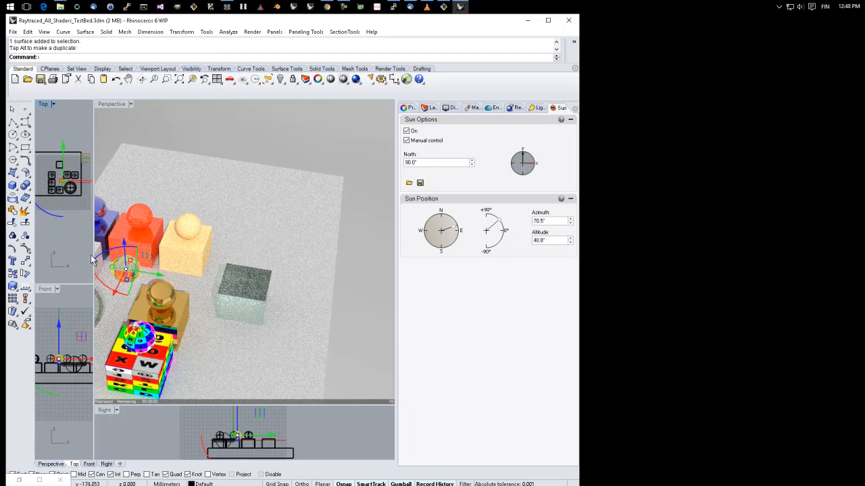
drag(80, 363, 92, 364)
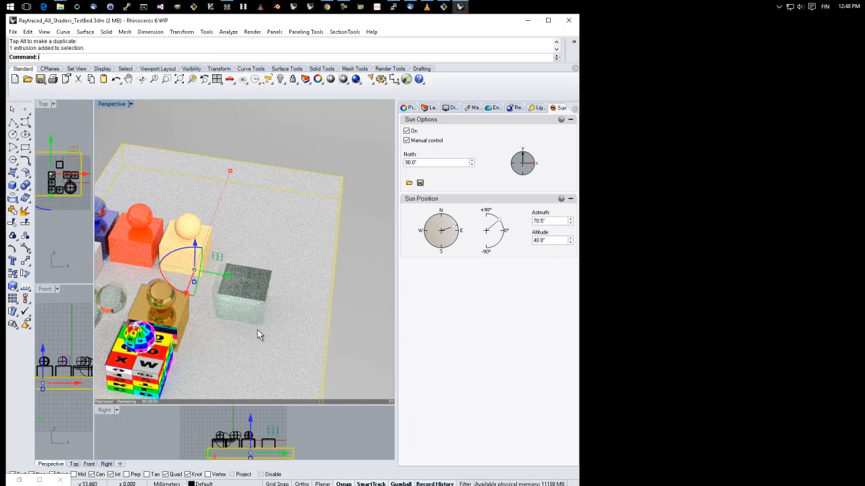
Step: Move the glass sphere in the perspective view to sit right beside the Picture cube, in front of the ringed gold sphere
right_drag(355, 327, 305, 325)
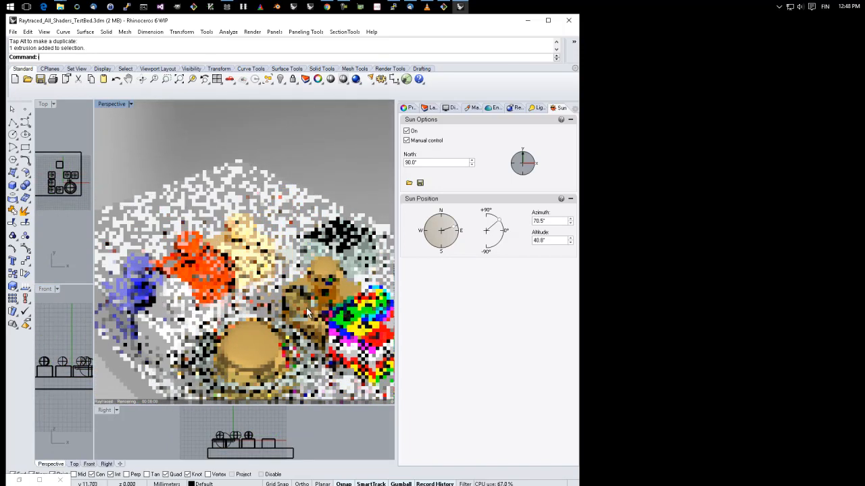
click(308, 316)
drag(315, 316, 394, 327)
right_drag(391, 331, 350, 345)
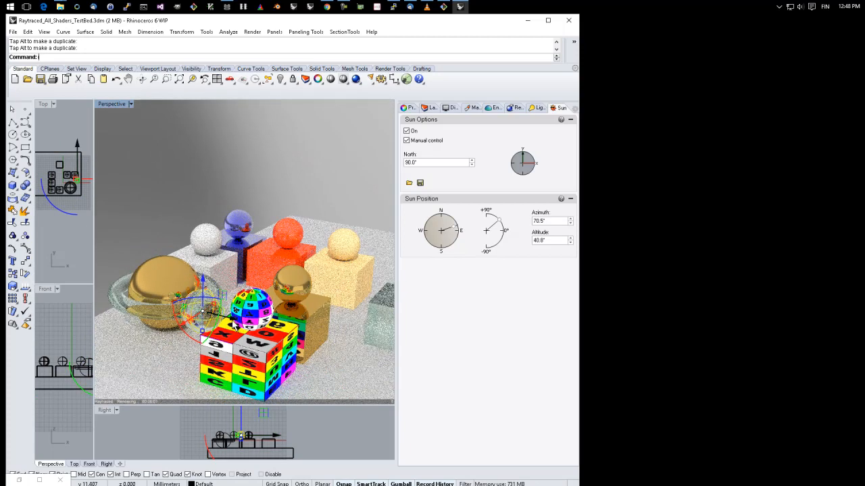
drag(246, 326, 258, 330)
drag(197, 329, 181, 341)
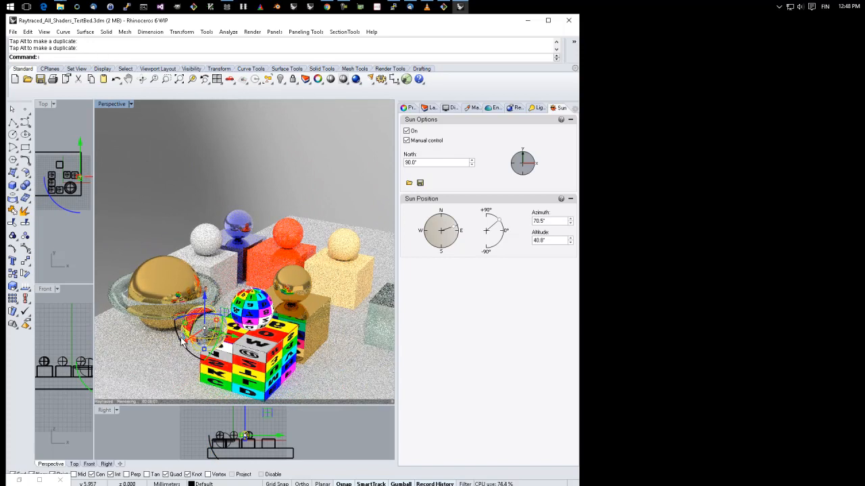
Step: Move the glass sphere in the right view until it overlaps the Picture cube, then clear the selection and view its refractions
right_drag(181, 341, 177, 320)
scroll(181, 341, up, 4)
scroll(181, 341, up, 3)
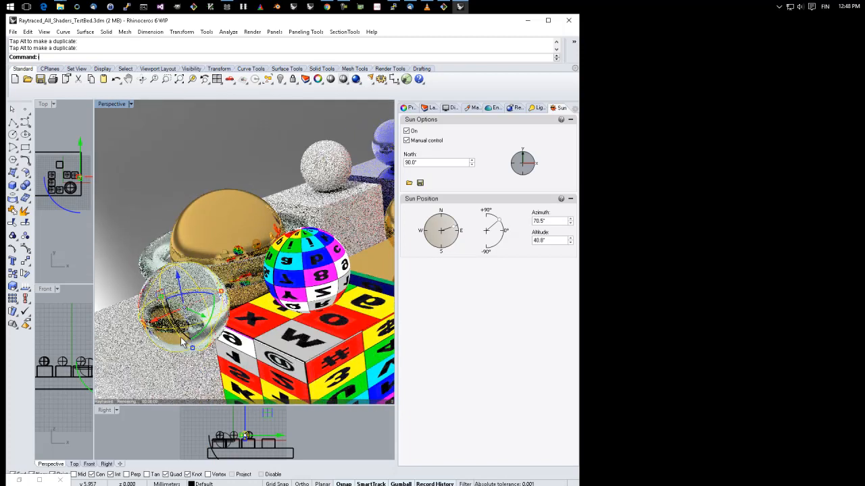
scroll(181, 341, up, 4)
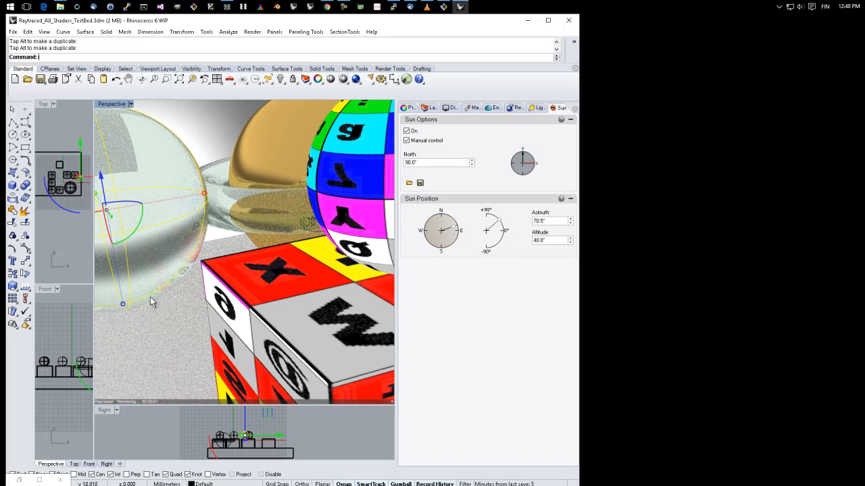
drag(281, 436, 284, 435)
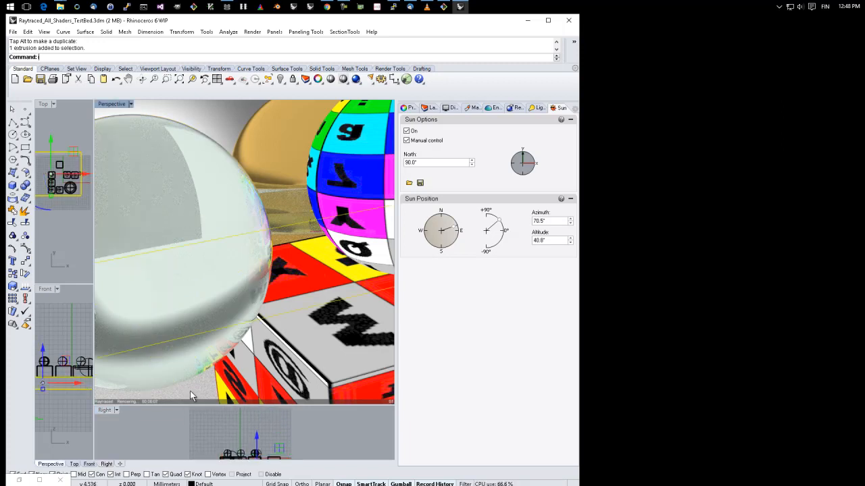
key(Escape)
right_drag(190, 390, 373, 286)
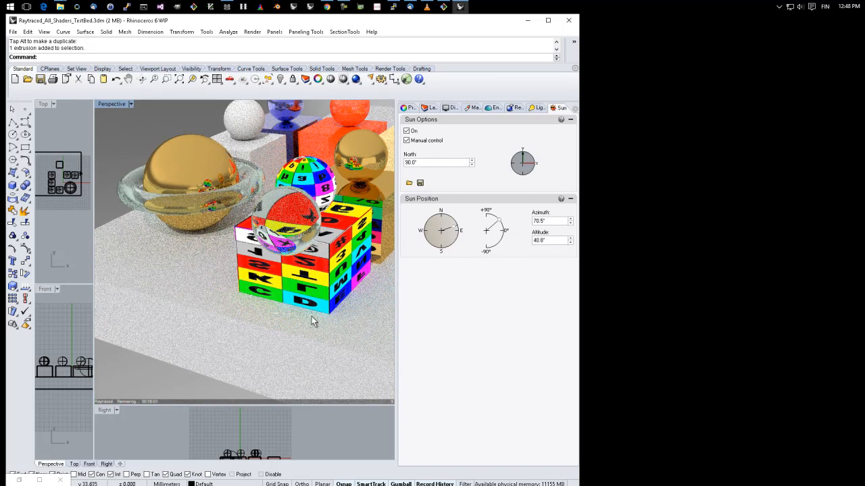
Step: Select the glass sphere and move it back onto the glass cube, positioning it in the perspective and top views
right_drag(311, 309, 289, 300)
click(255, 220)
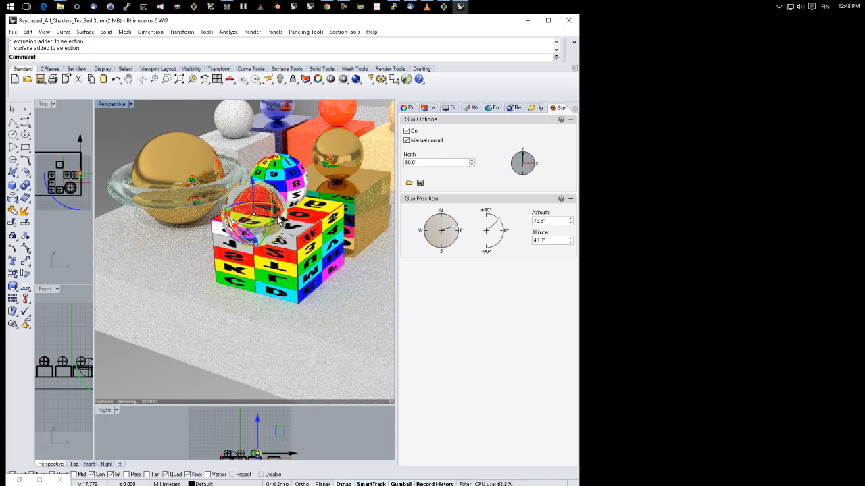
drag(289, 223, 386, 244)
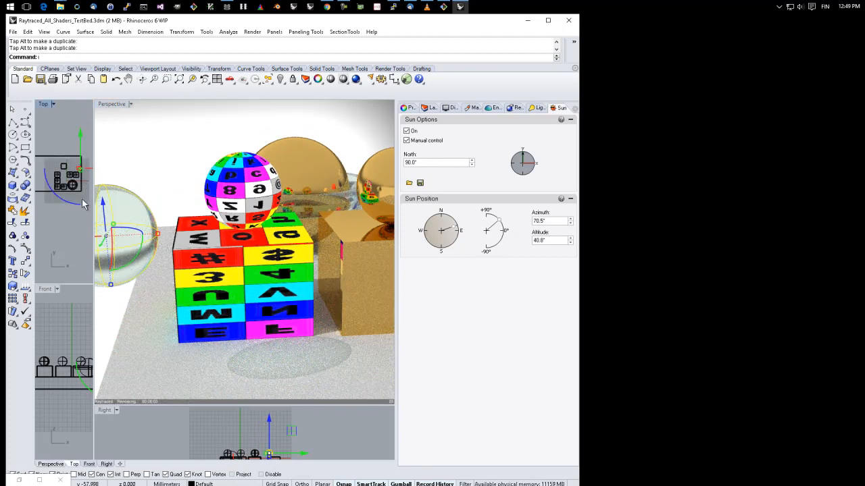
drag(83, 168, 67, 164)
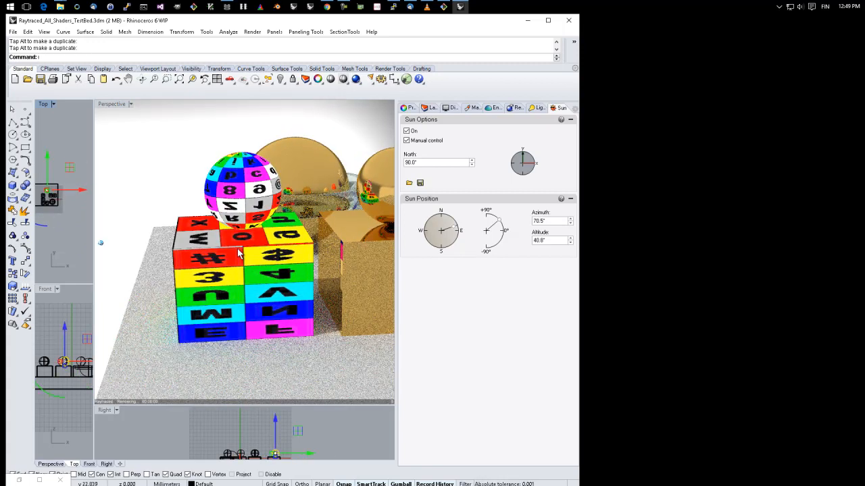
Step: Examine the glass sphere and cube from several angles, including their refractions and the reflections in the neighbouring gold cube
right_drag(163, 157, 194, 191)
scroll(193, 189, up, 6)
scroll(195, 190, down, 4)
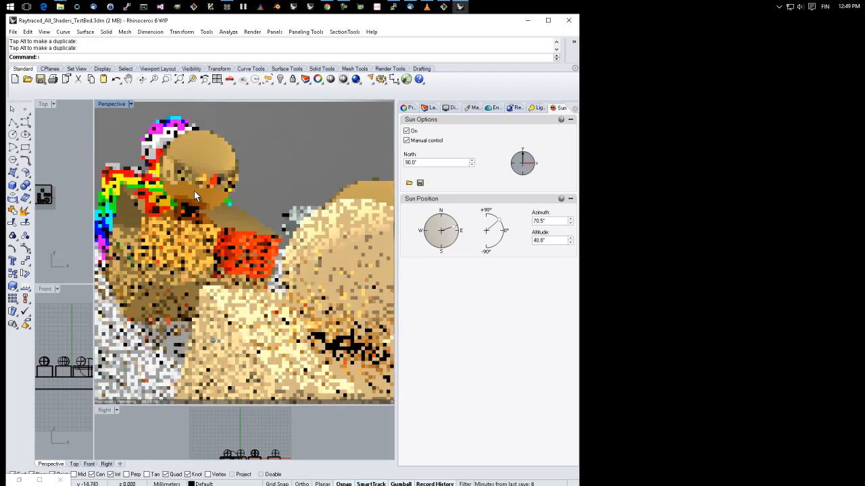
scroll(195, 190, down, 4)
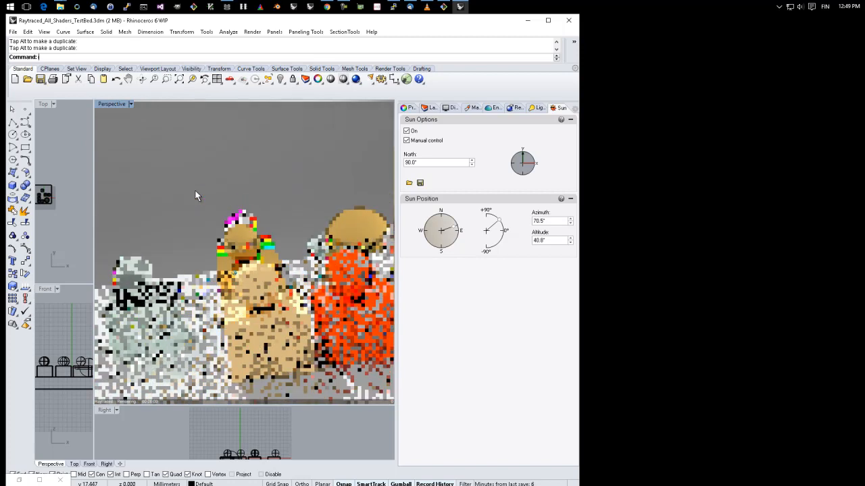
right_drag(195, 191, 228, 244)
right_drag(254, 280, 268, 298)
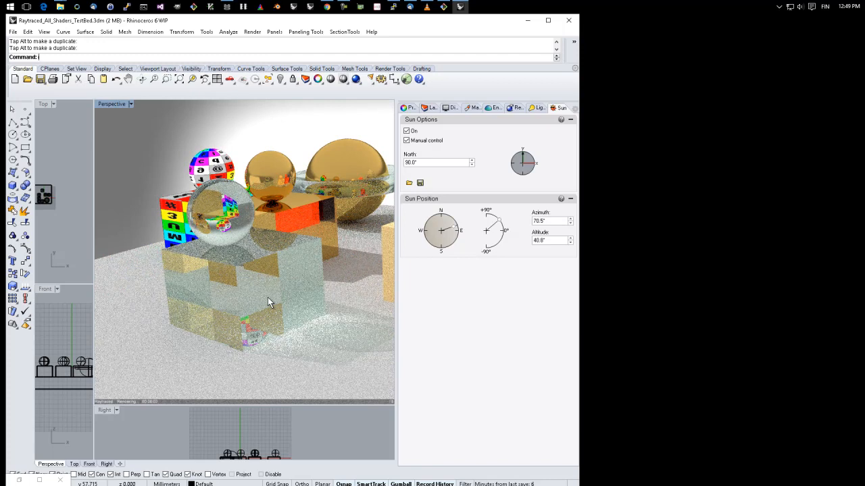
scroll(268, 297, up, 2)
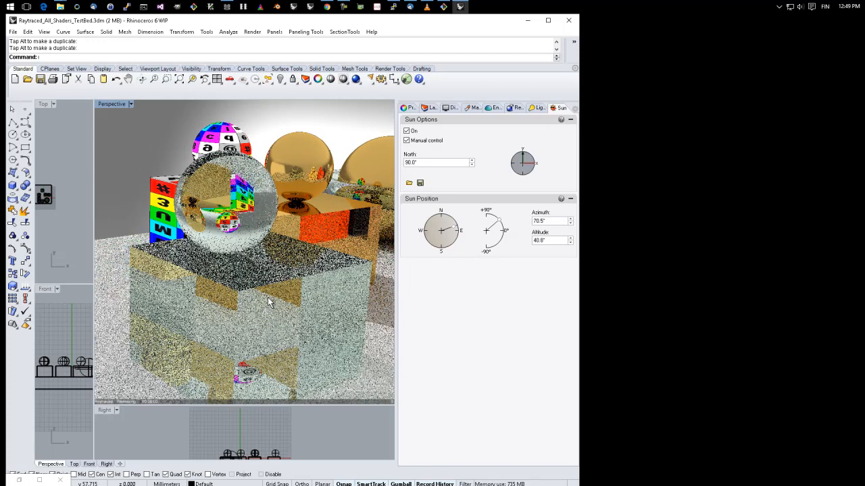
scroll(267, 298, up, 2)
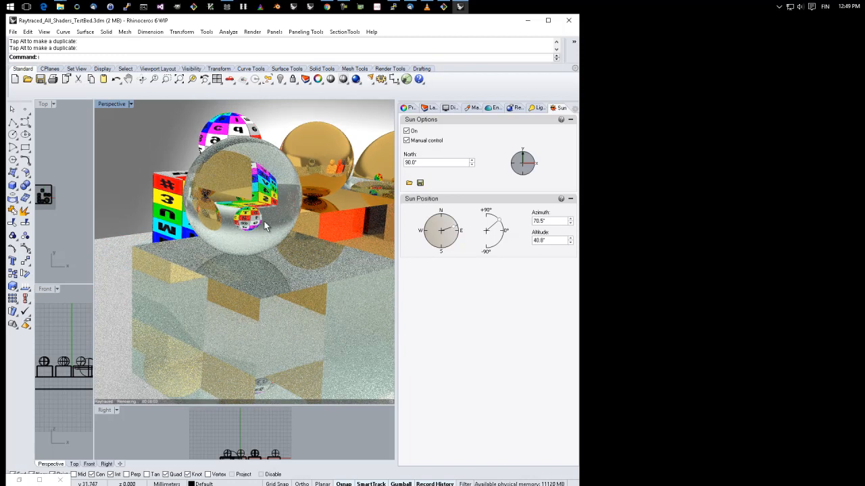
right_drag(265, 221, 387, 233)
scroll(387, 238, up, 4)
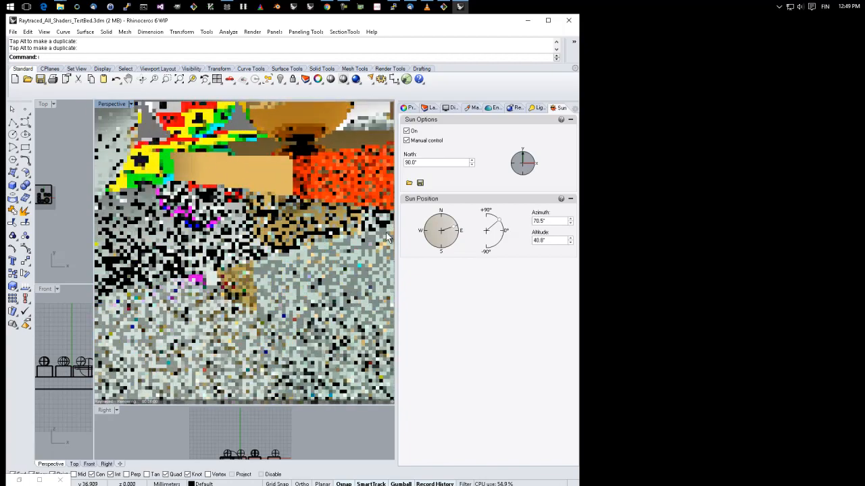
right_drag(385, 236, 361, 232)
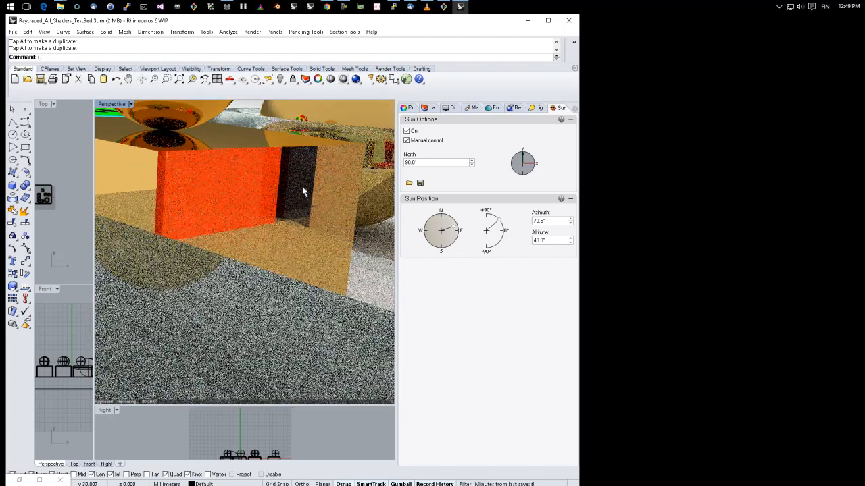
scroll(298, 182, up, 5)
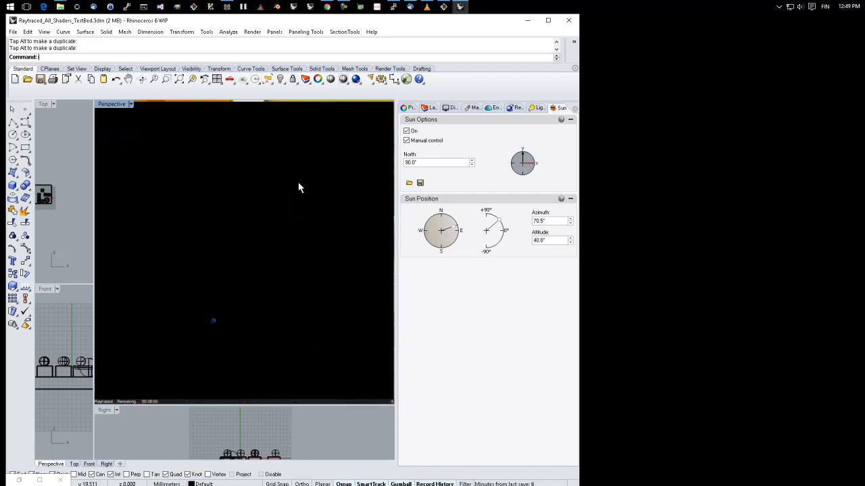
Step: Examine the blue glossy sphere and its cube up close, looking at the reflections of the surrounding objects
right_drag(297, 182, 299, 213)
scroll(300, 213, up, 3)
scroll(300, 213, down, 5)
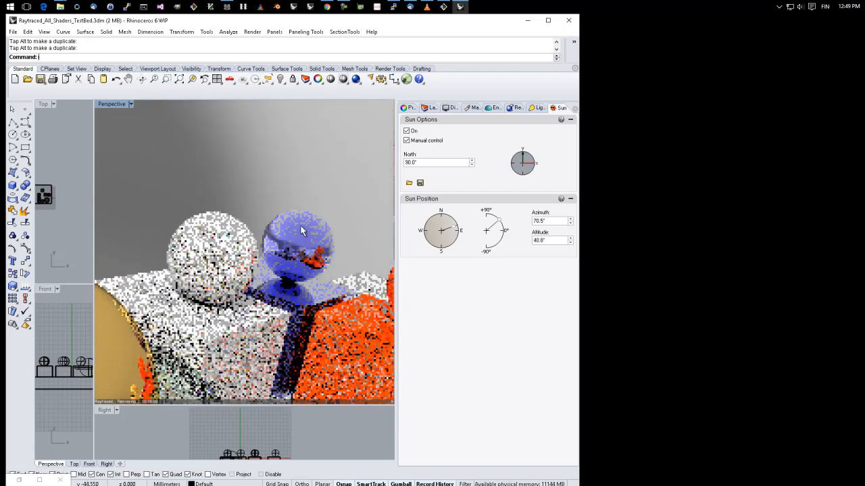
scroll(298, 283, up, 4)
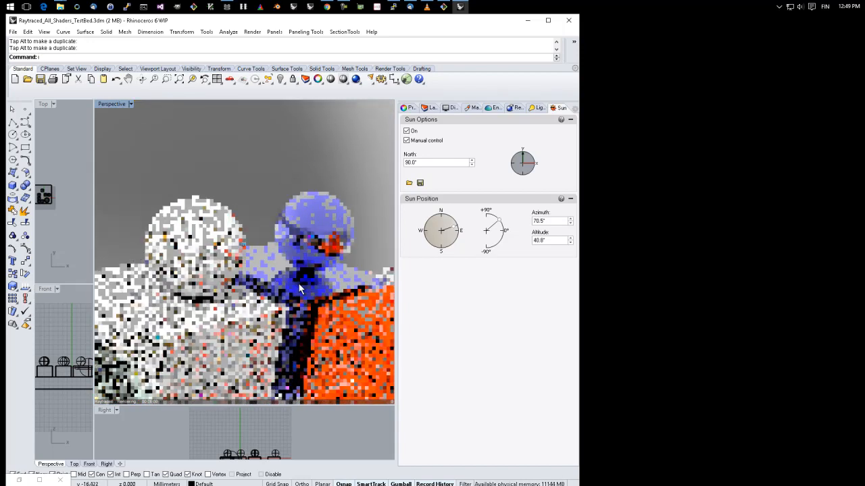
scroll(301, 289, up, 5)
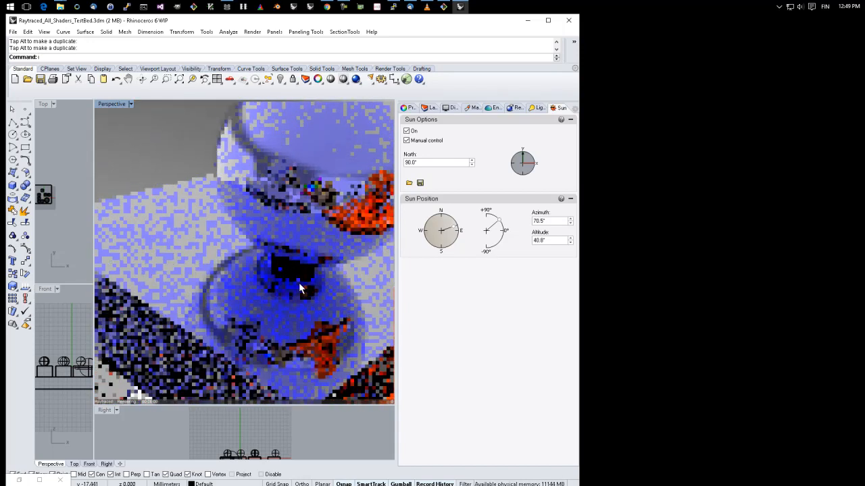
scroll(299, 282, down, 5)
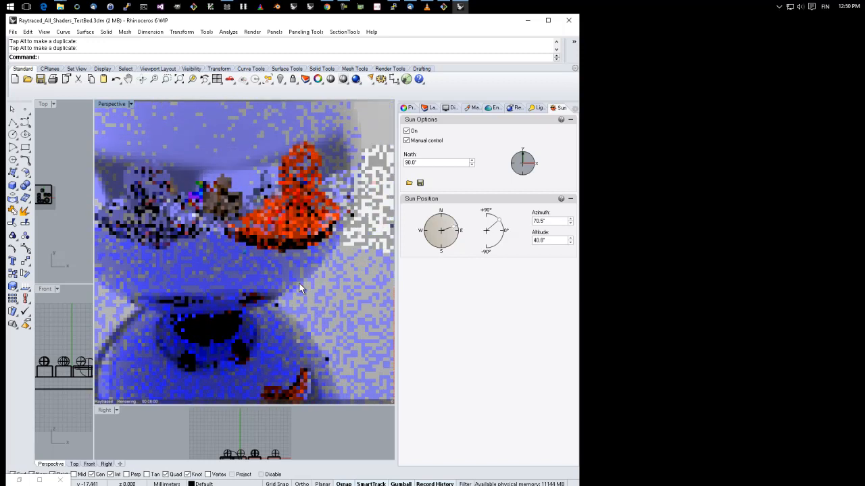
scroll(299, 283, down, 5)
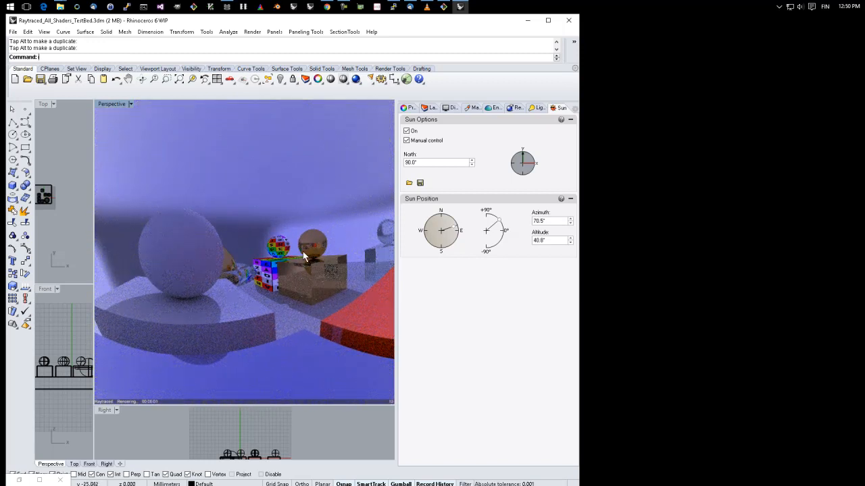
right_drag(214, 299, 215, 296)
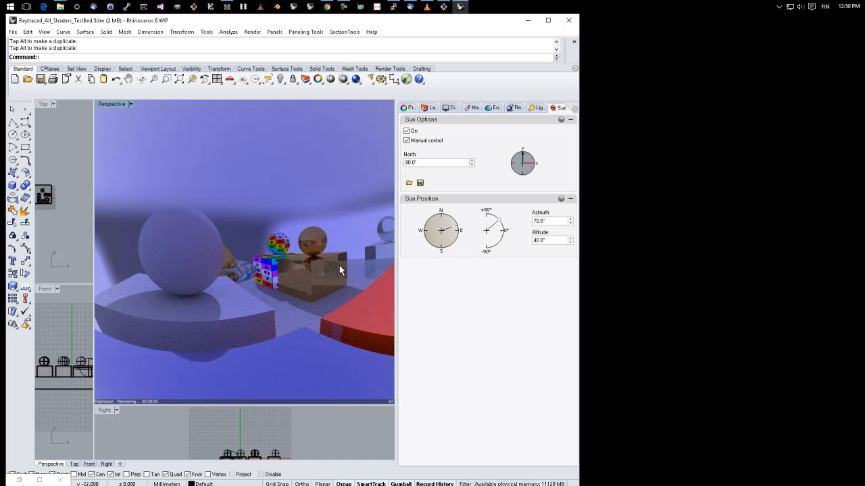
right_drag(326, 263, 326, 264)
scroll(326, 269, up, 6)
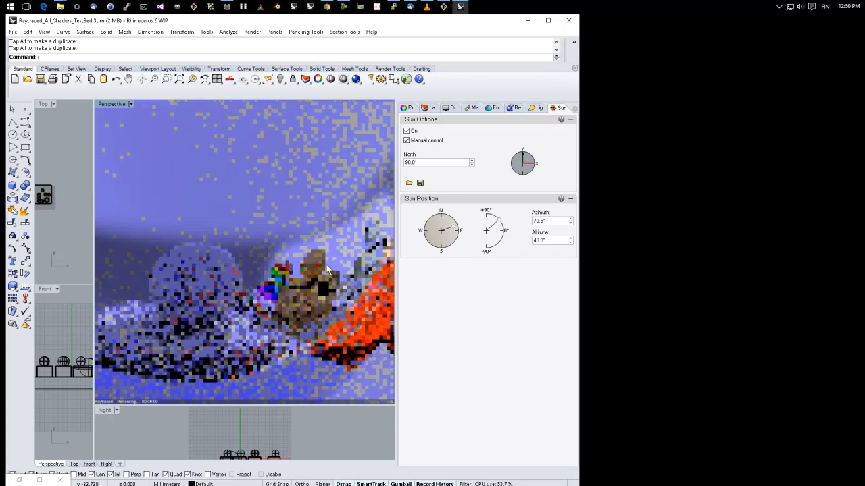
scroll(327, 269, up, 5)
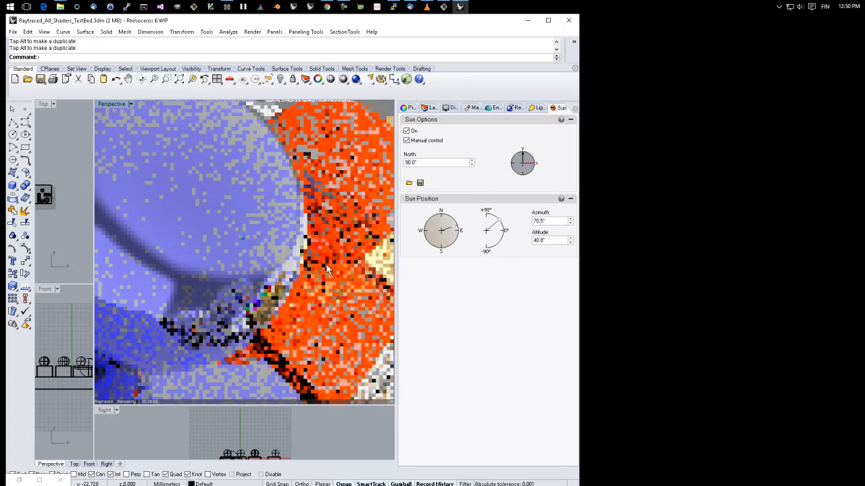
scroll(329, 264, up, 6)
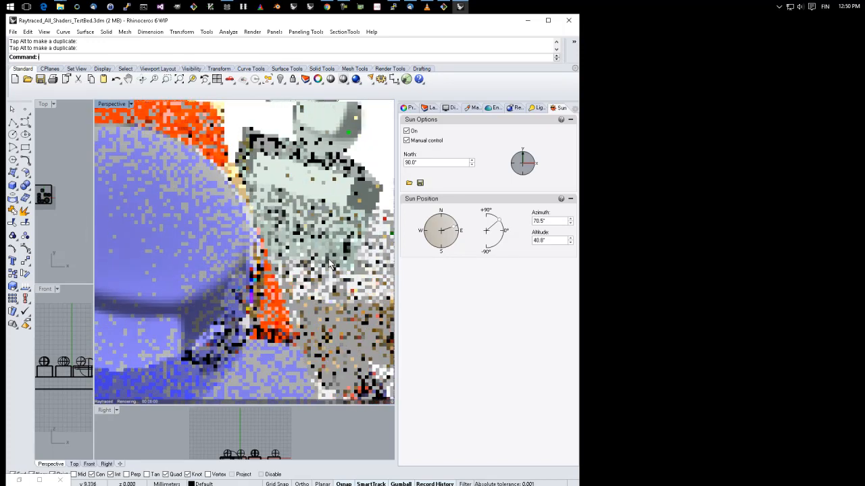
Step: Inspect the orange and gold objects and the ringed sphere's shadow, ending on a close view of the glass sphere
scroll(329, 262, down, 5)
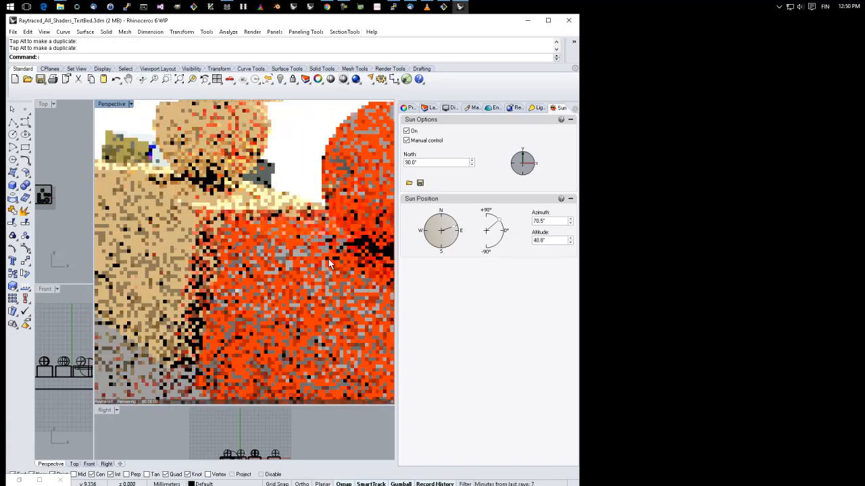
scroll(329, 262, up, 5)
scroll(328, 262, up, 5)
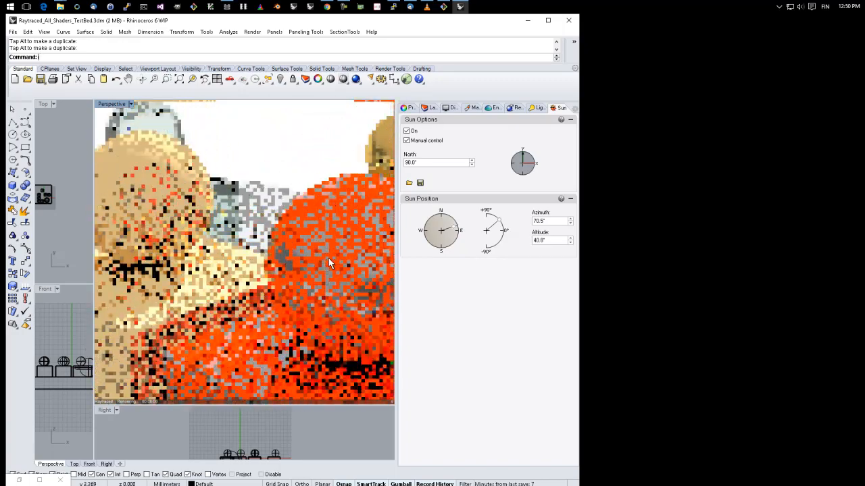
right_drag(328, 262, 328, 262)
scroll(329, 262, down, 5)
right_drag(329, 262, 311, 264)
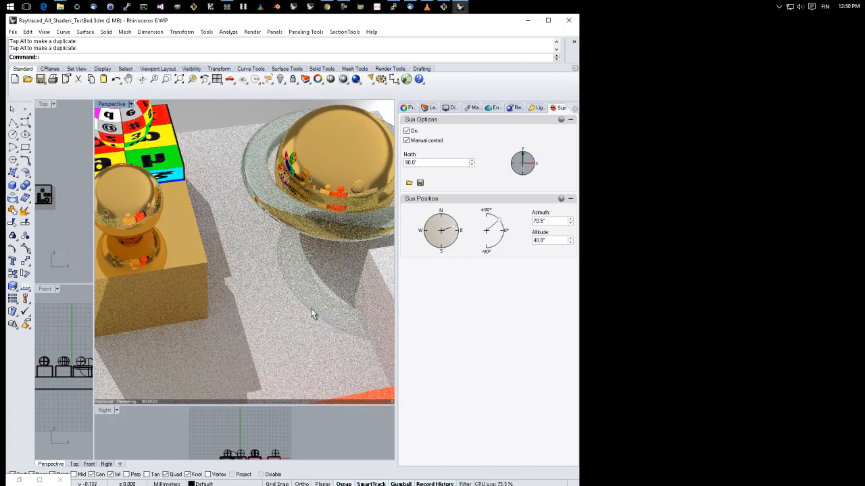
scroll(312, 308, down, 5)
scroll(313, 306, up, 6)
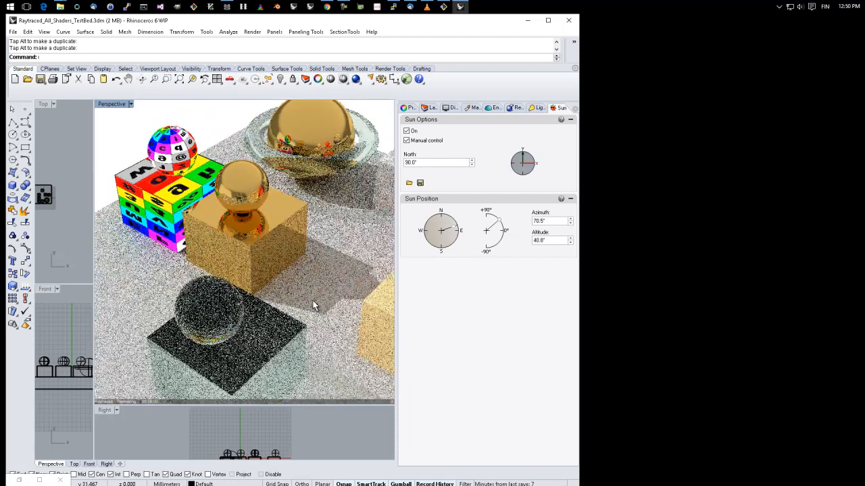
scroll(313, 301, up, 3)
scroll(313, 300, up, 3)
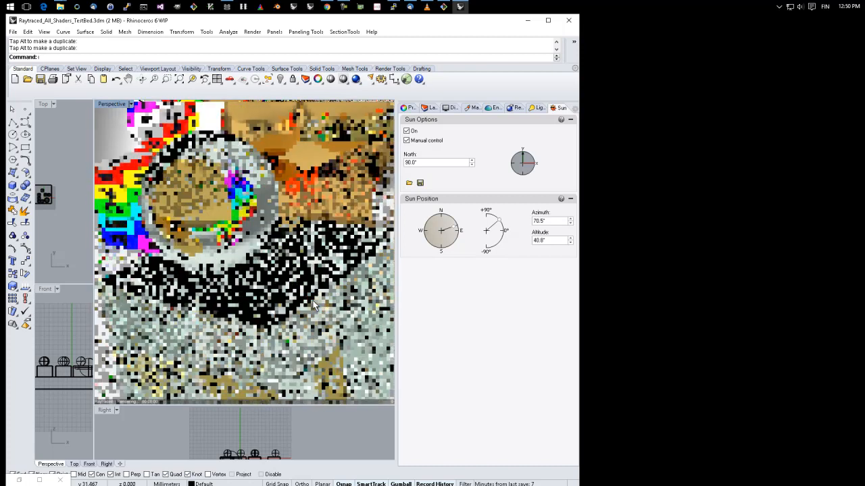
right_drag(201, 236, 255, 238)
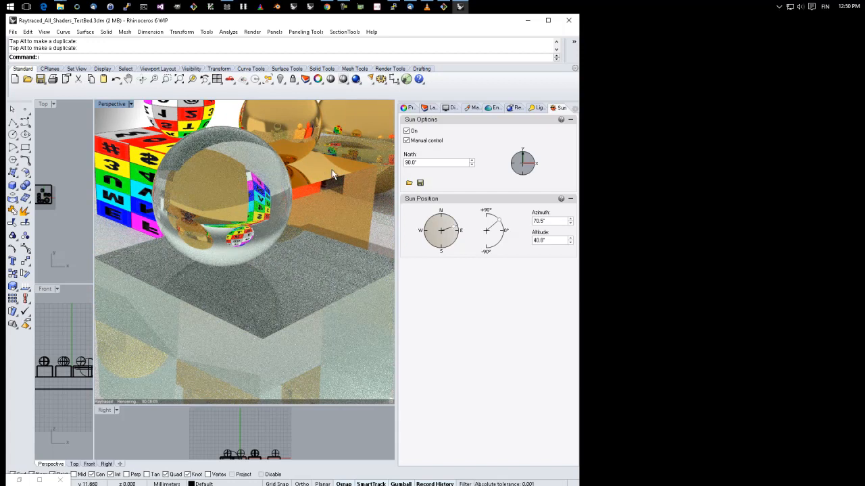
Step: Switch back to Grasshopper and add a Panel component wired to the Picture shader's output
click(15, 483)
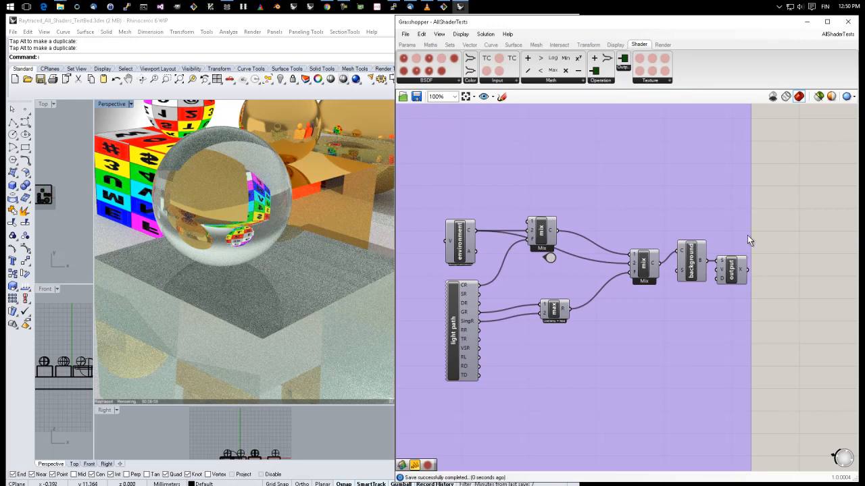
double_click(552, 260)
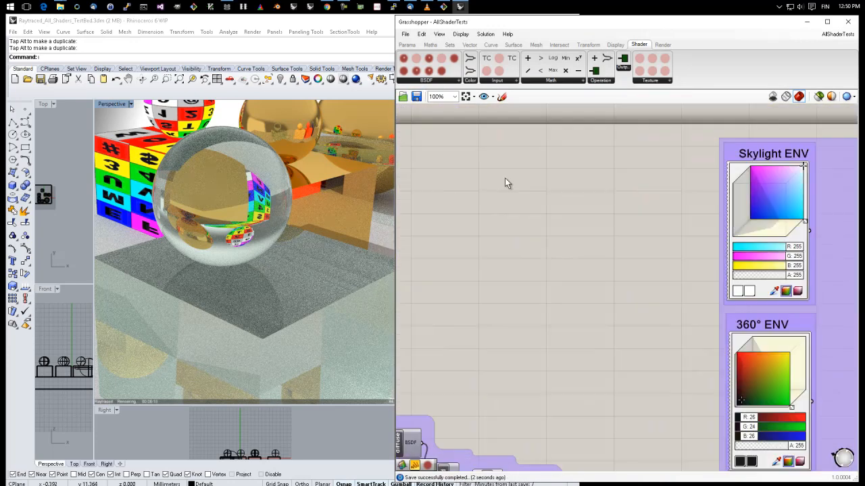
double_click(535, 291)
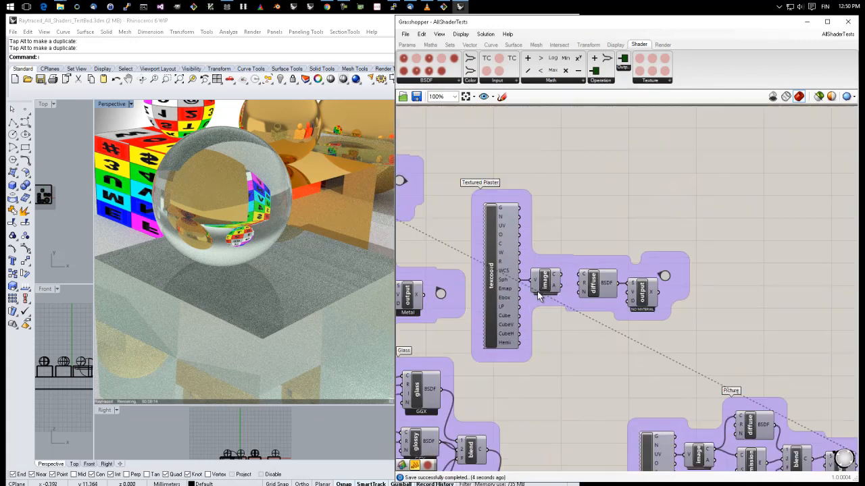
right_drag(528, 352, 660, 336)
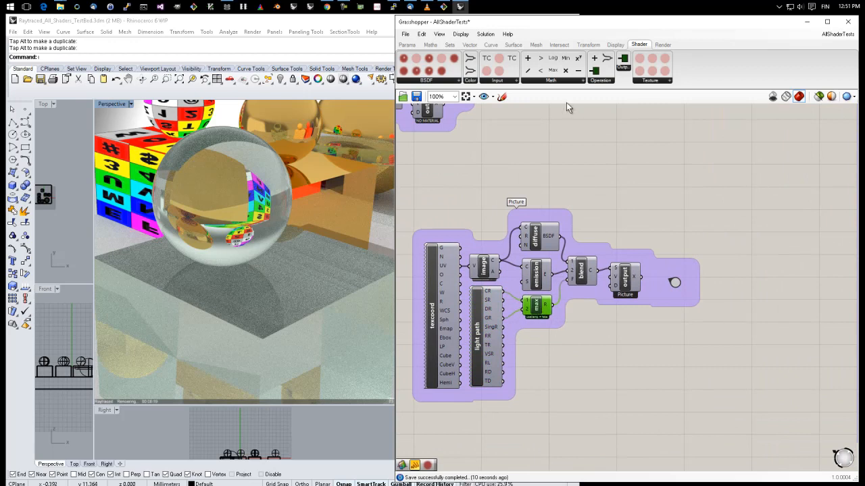
text(p)
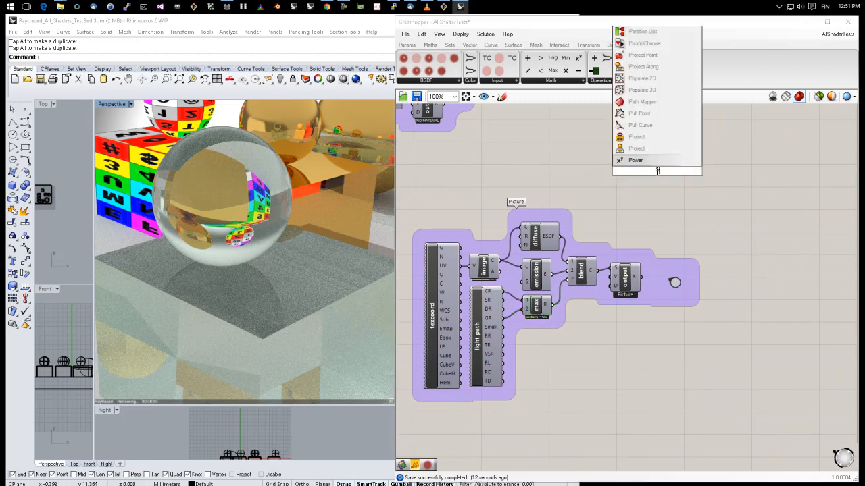
key(Return)
drag(659, 172, 689, 358)
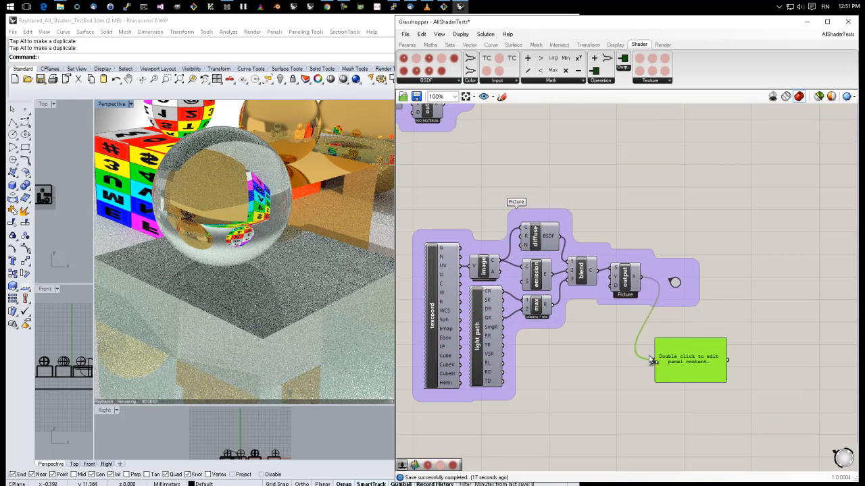
Step: Enlarge and reposition the Panel component so that the Picture shader's full XML can be read
drag(726, 382, 820, 470)
drag(710, 346, 707, 131)
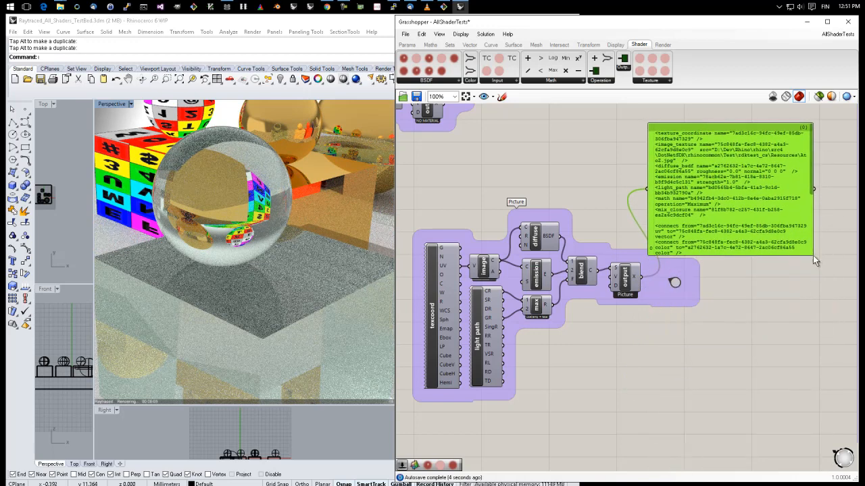
drag(825, 268, 856, 330)
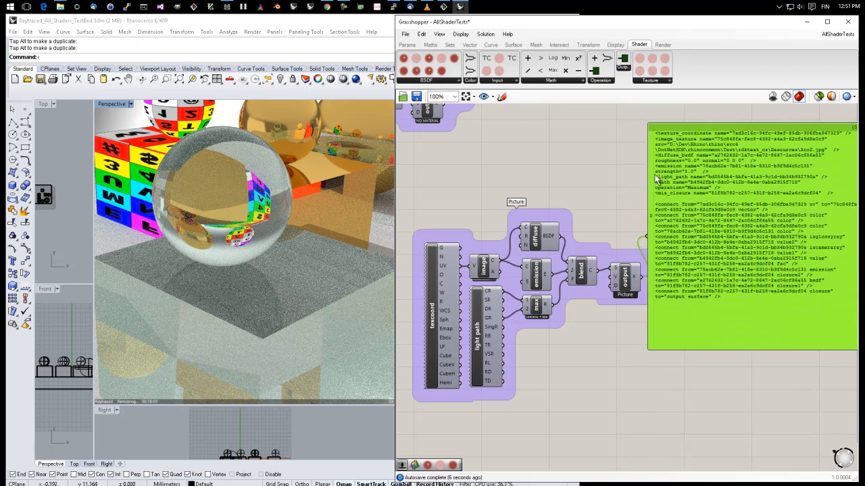
drag(650, 171, 561, 176)
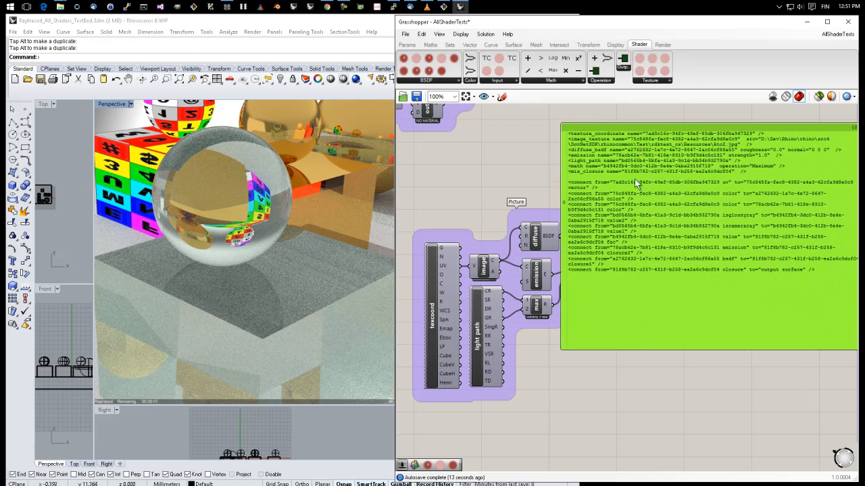
Step: Tidy the Glass shader group by moving the glossy, layer weight, transparent and light path components up into a tighter stack
scroll(612, 141, down, 1)
right_drag(405, 127, 637, 196)
right_drag(617, 310, 620, 216)
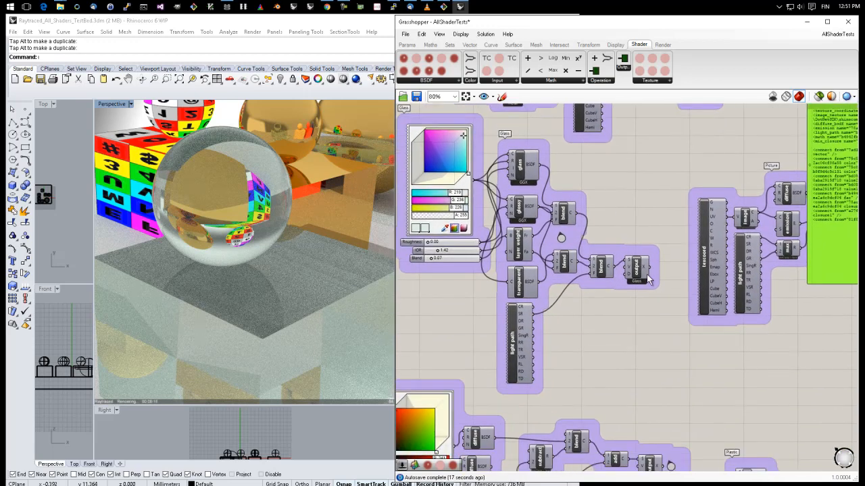
scroll(647, 274, up, 3)
scroll(647, 274, up, 1)
scroll(647, 276, down, 3)
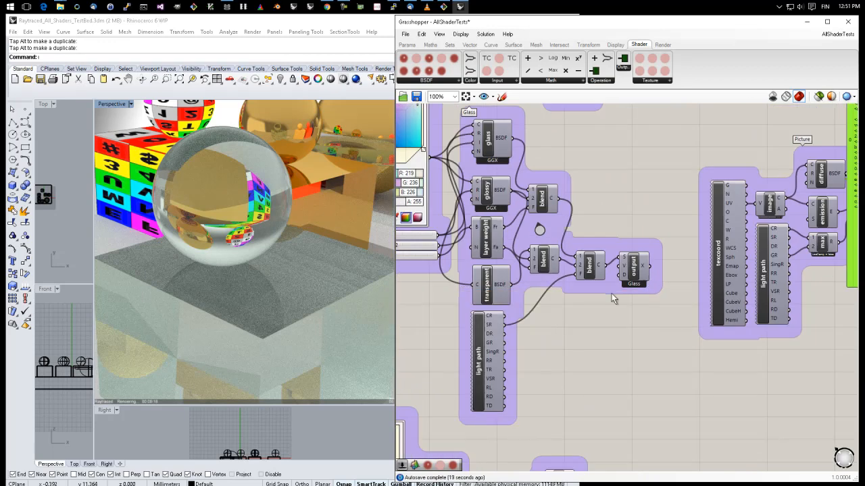
right_drag(593, 297, 668, 331)
drag(579, 229, 579, 220)
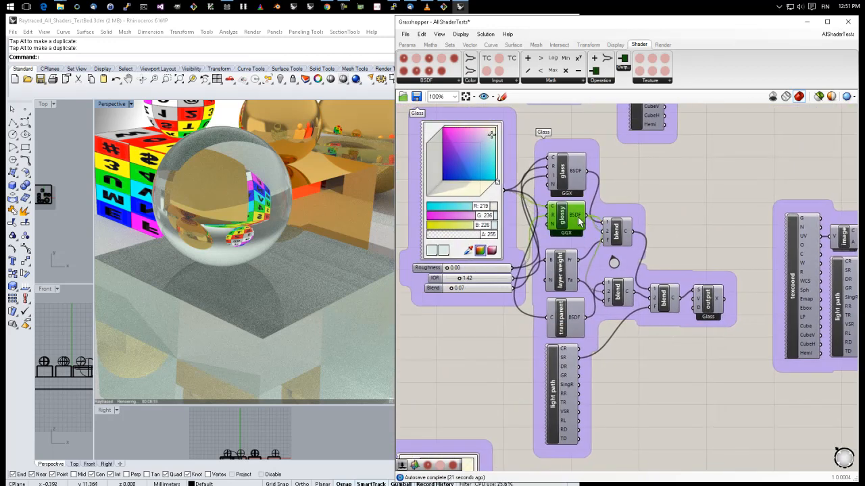
drag(557, 266, 560, 260)
drag(573, 329, 571, 319)
drag(564, 365, 563, 348)
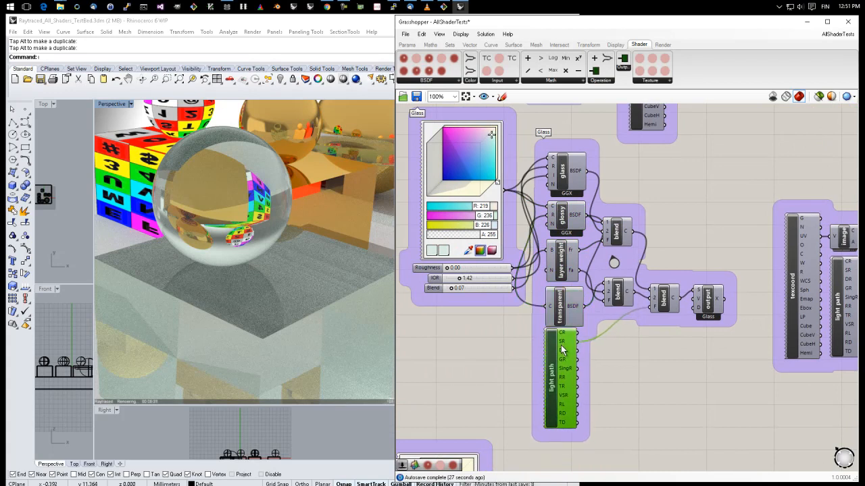
click(629, 369)
Step: Delete the Panel component showing the Picture shader's XML
scroll(636, 325, down, 2)
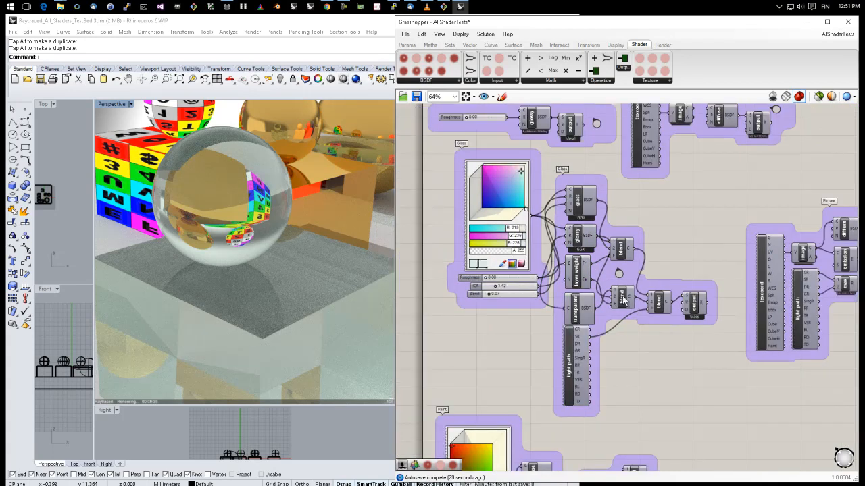
right_drag(586, 169, 597, 295)
scroll(597, 297, up, 4)
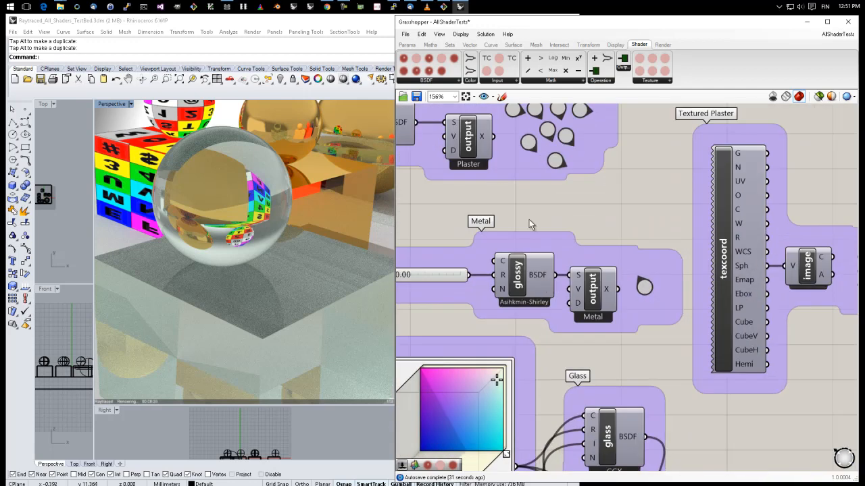
scroll(573, 304, down, 2)
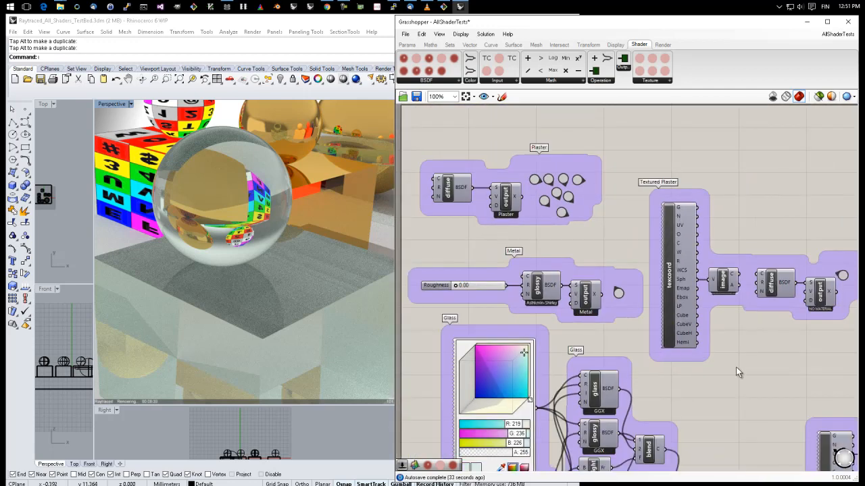
right_drag(730, 365, 560, 251)
right_drag(614, 315, 534, 255)
click(730, 142)
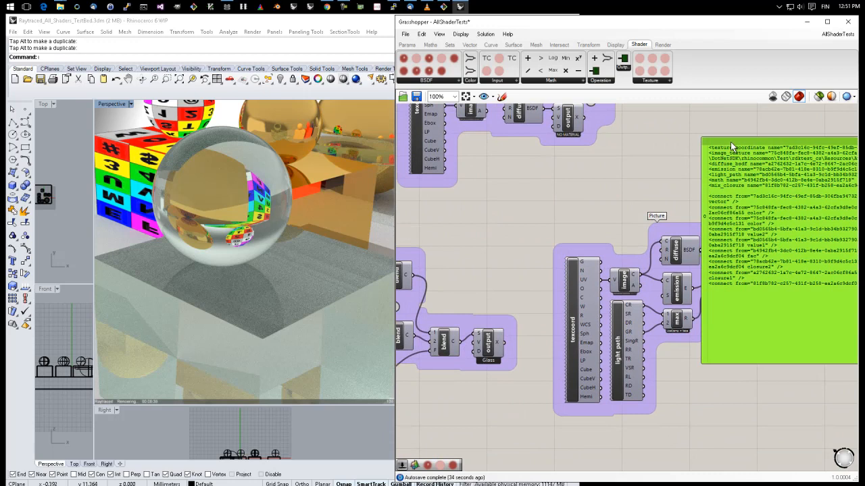
key(Delete)
Step: Examine the Paint and Plastic shader groups and how their diffuse, glossy and blend components are connected
scroll(619, 252, down, 2)
right_drag(550, 320, 655, 233)
right_drag(654, 312, 600, 225)
right_drag(656, 366, 541, 352)
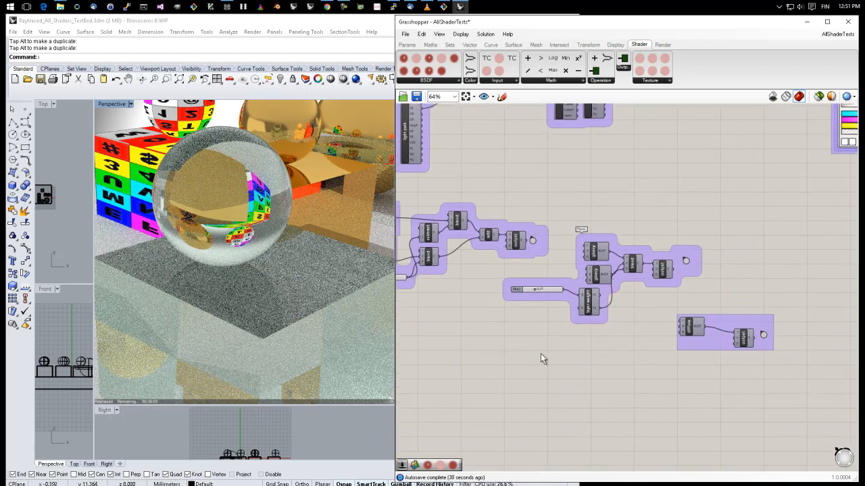
right_drag(476, 279, 594, 304)
mouse_move(575, 203)
right_down()
mouse_move(618, 241)
mouse_move(561, 225)
right_up()
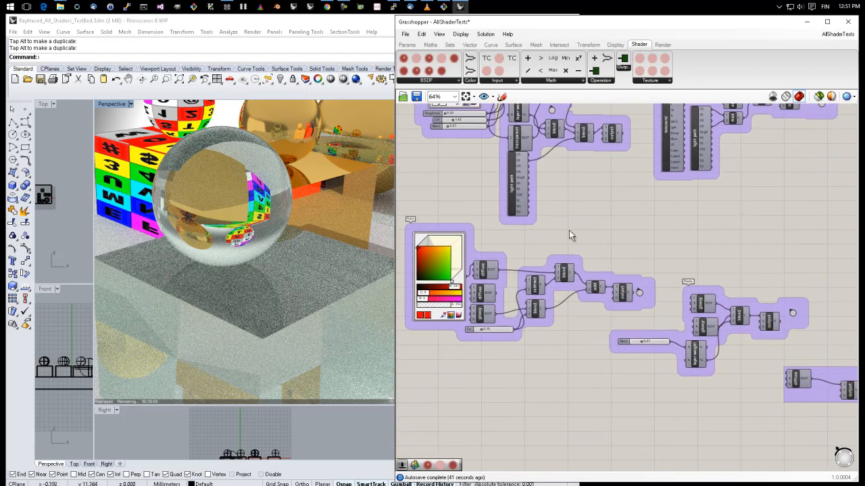
right_drag(644, 238, 605, 245)
right_drag(668, 275, 741, 324)
right_drag(647, 289, 666, 274)
right_drag(756, 333, 702, 272)
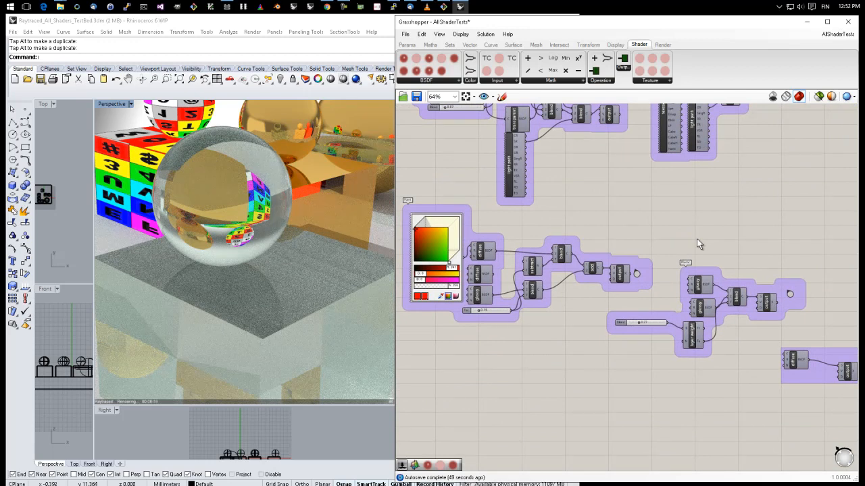
Step: Switch to the browser, skip the YouTube video "Grasshopper 3D | Cycles | Creating a plastic shader" to 7:14, and return to Grasshopper
key(alt+Tab)
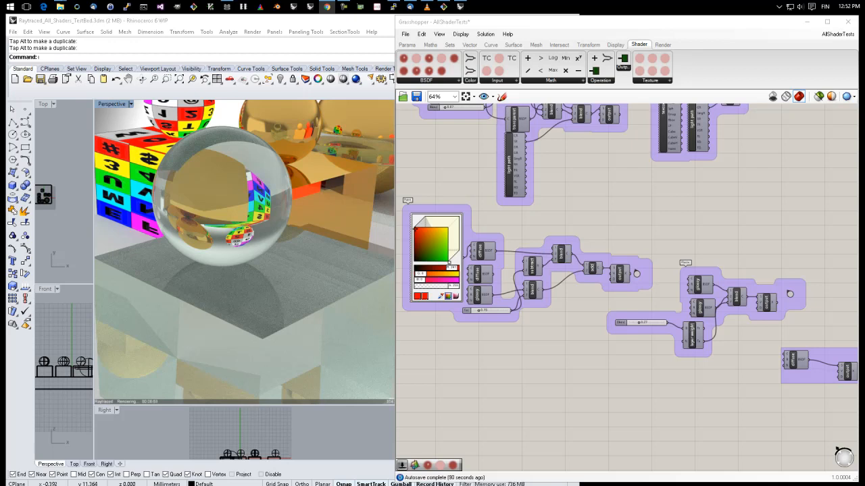
drag(864, 105, 479, 67)
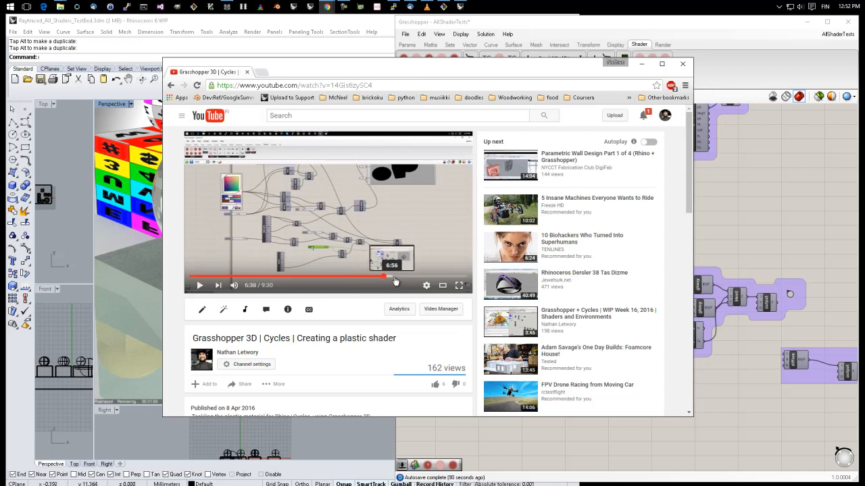
click(383, 278)
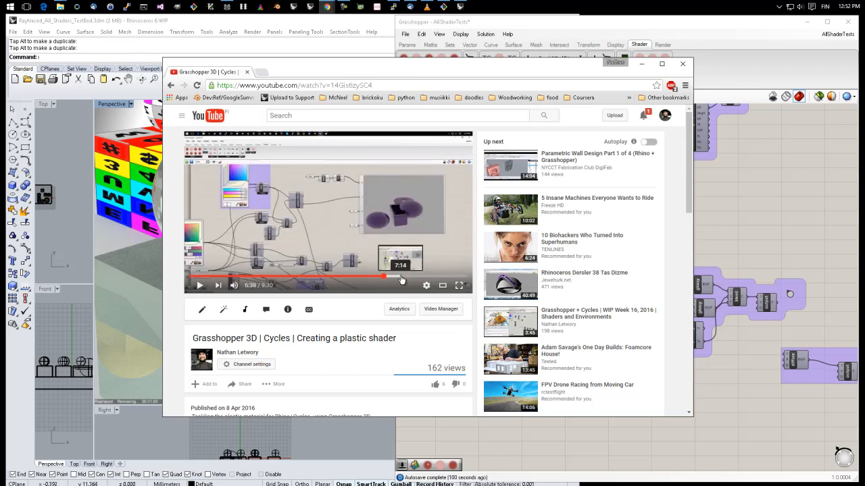
click(402, 278)
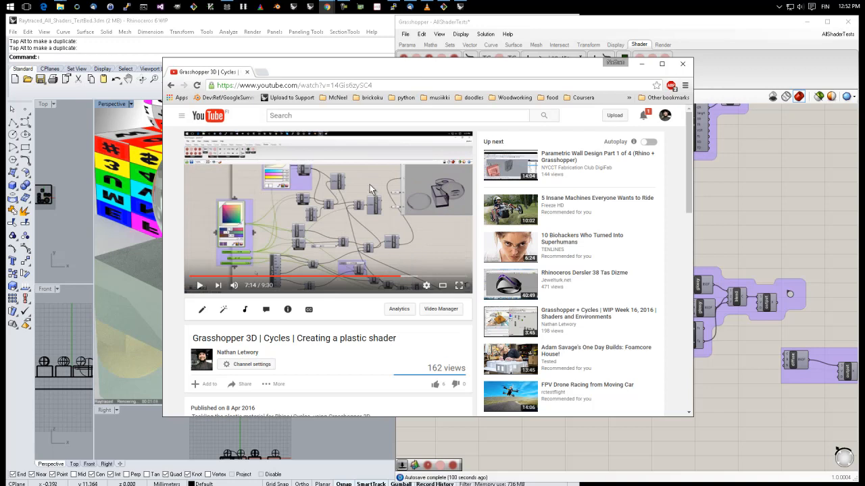
click(733, 429)
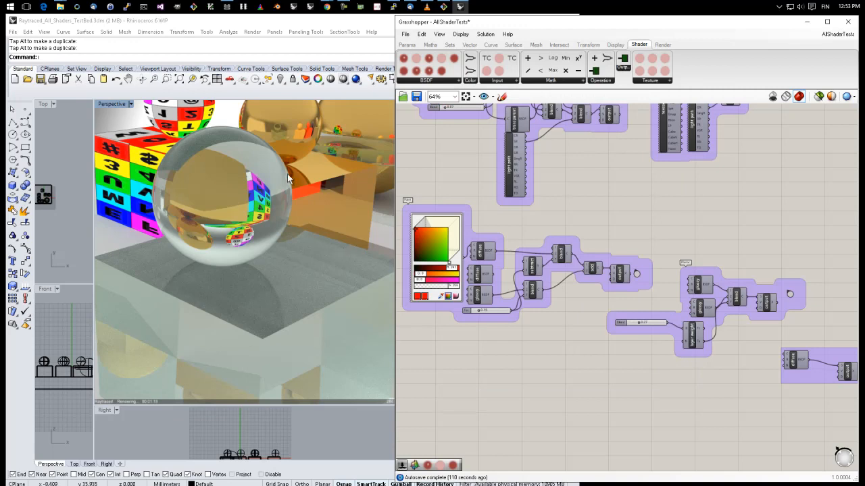
Step: Select the orange sphere in the raytraced view, hide Grasshopper, and show the material list to check the sphere's material
scroll(276, 171, down, 8)
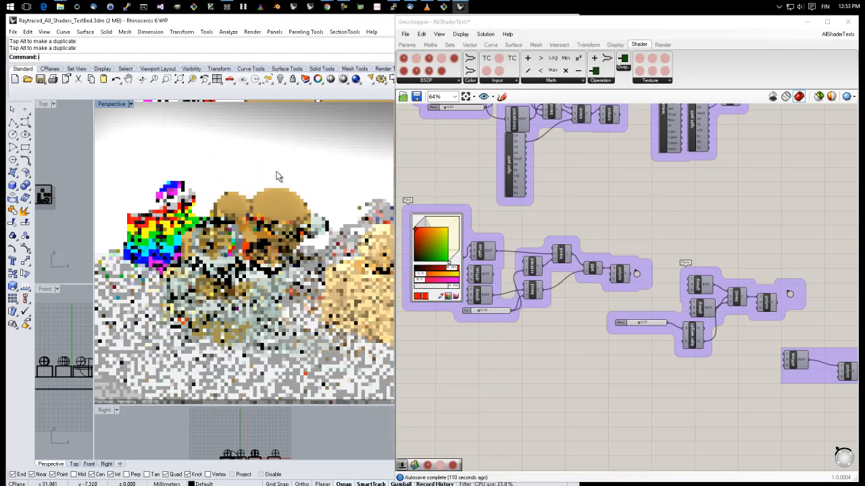
scroll(277, 171, up, 5)
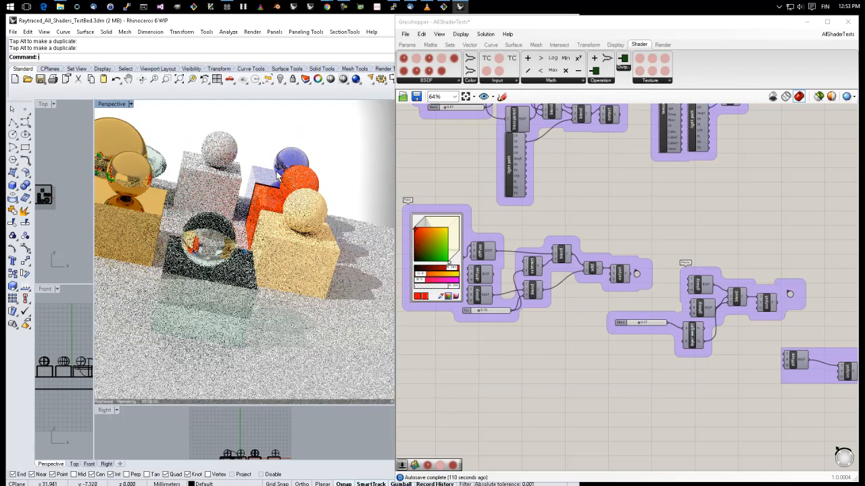
click(198, 160)
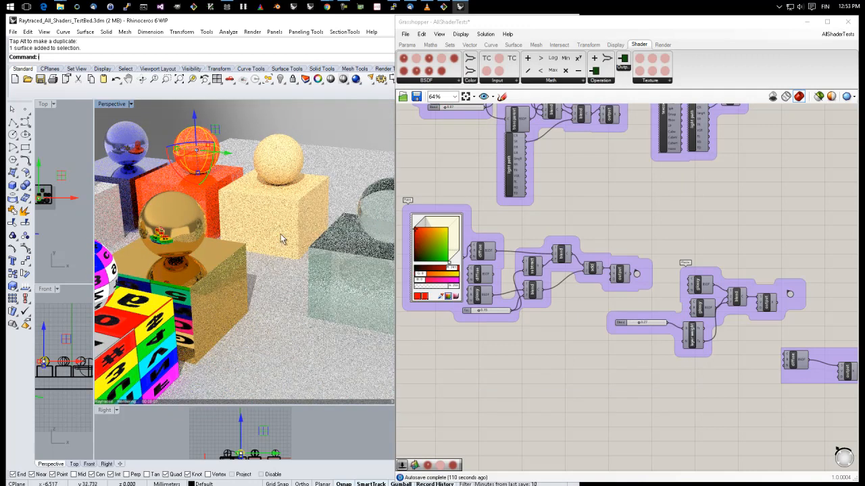
click(807, 21)
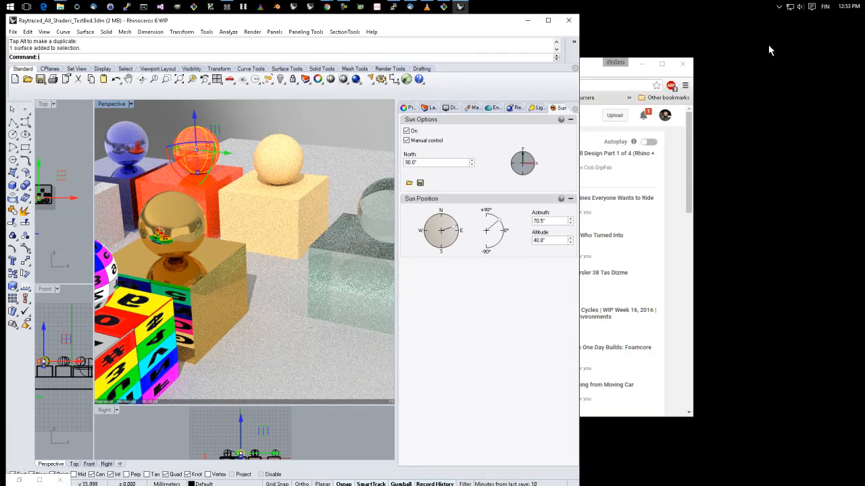
click(473, 109)
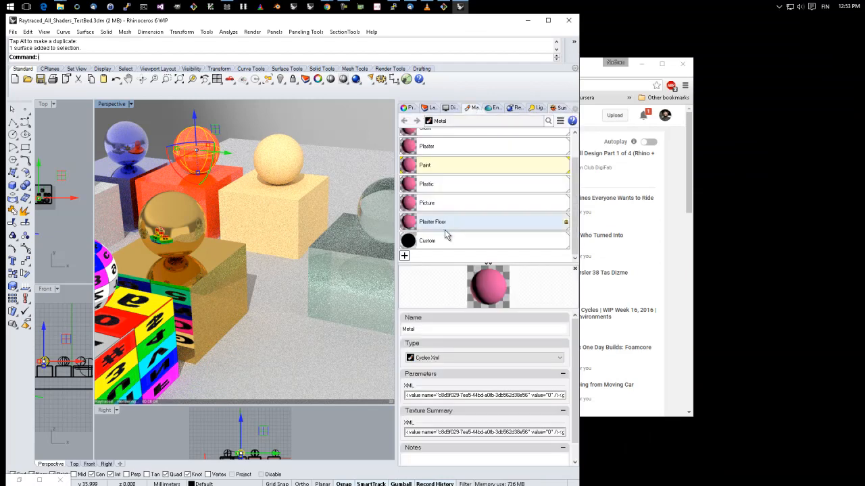
Step: Select the blue sphere to check its material and inspect its reflections up close in the raytraced view
click(144, 150)
right_drag(130, 172, 215, 174)
scroll(134, 175, up, 8)
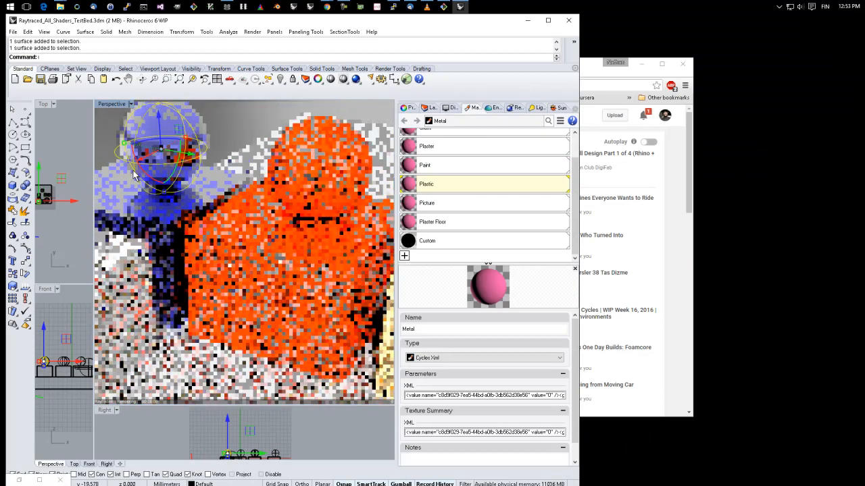
scroll(132, 169, down, 8)
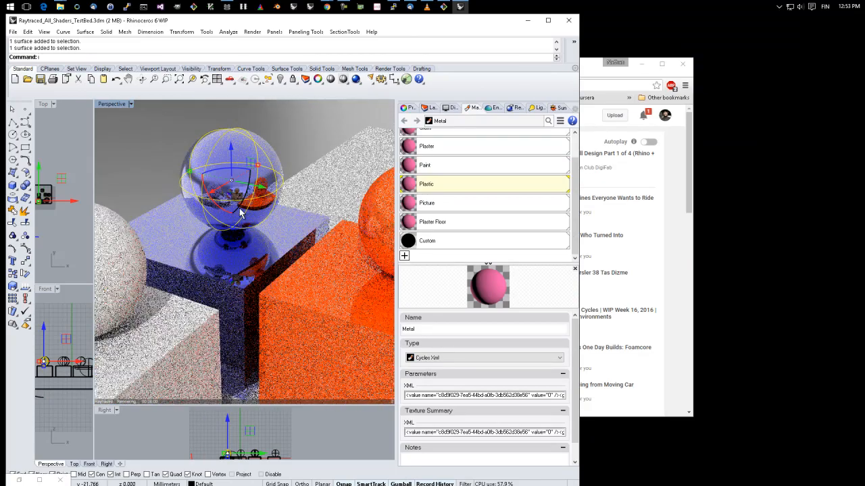